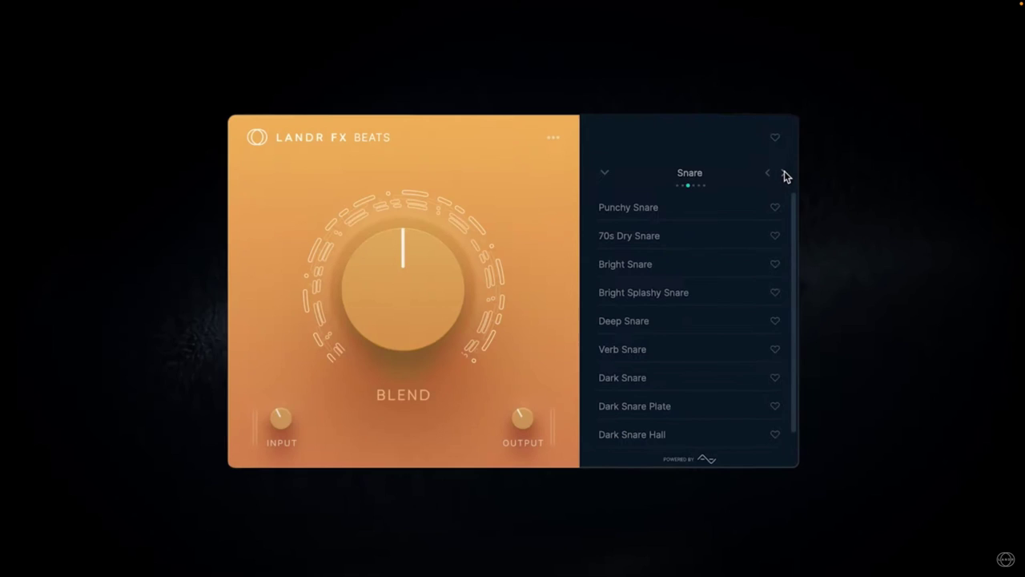
Step the Beats plugin from Snare to Cymbals and scroll through the Bass Modulation FX presets
left_click(790, 171)
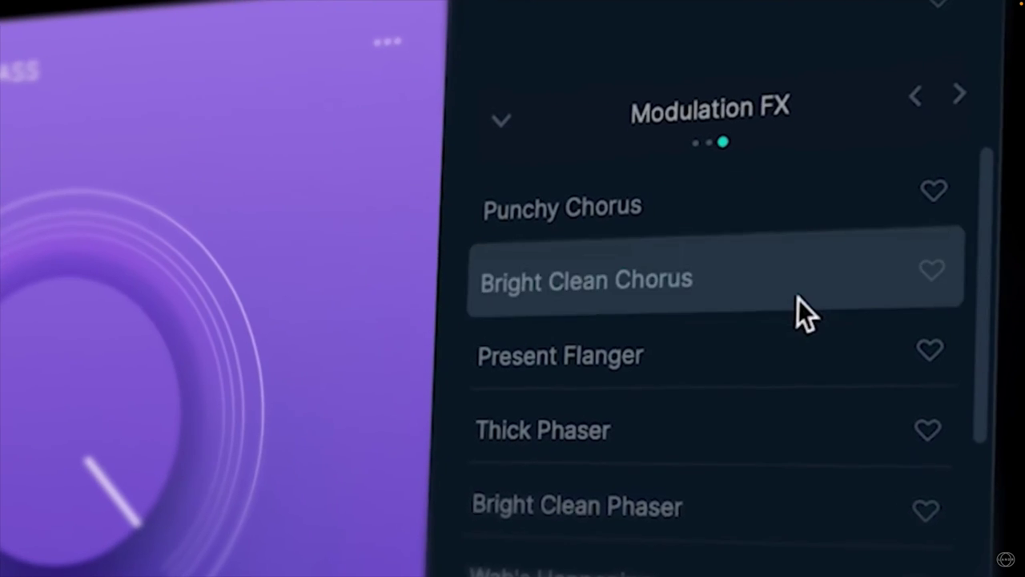
scroll(805, 299, "down", 8)
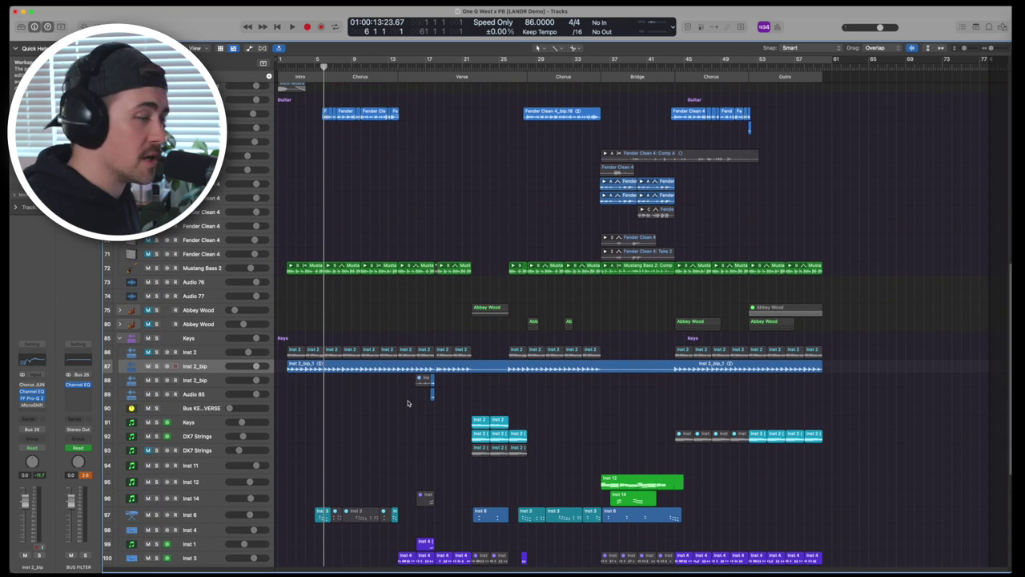
Scroll down the track list, clear the Inst 6 region selection and select the Inst 2_bip track
scroll(382, 288, "down", 2)
scroll(305, 408, "down", 6)
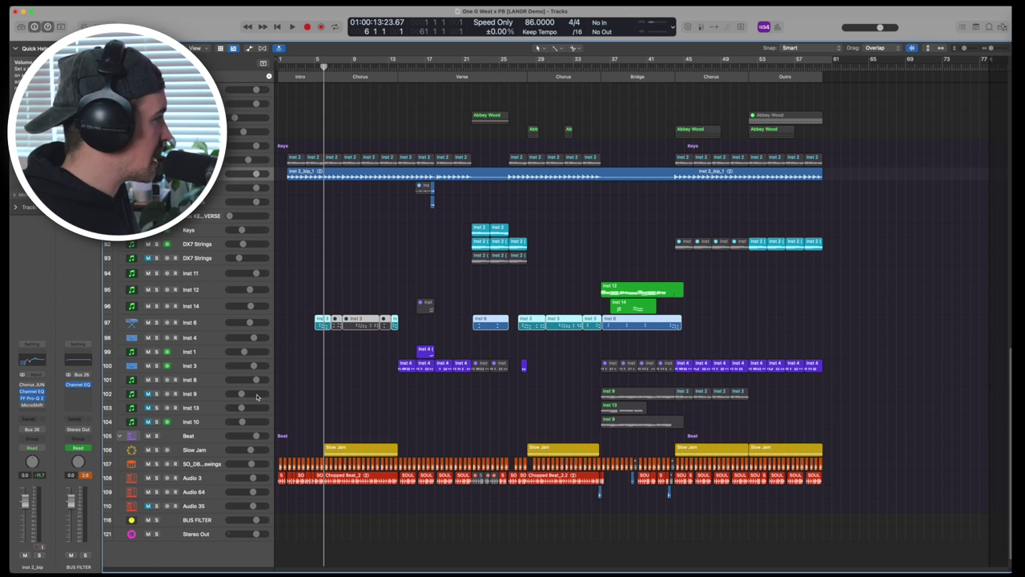
left_click(303, 327)
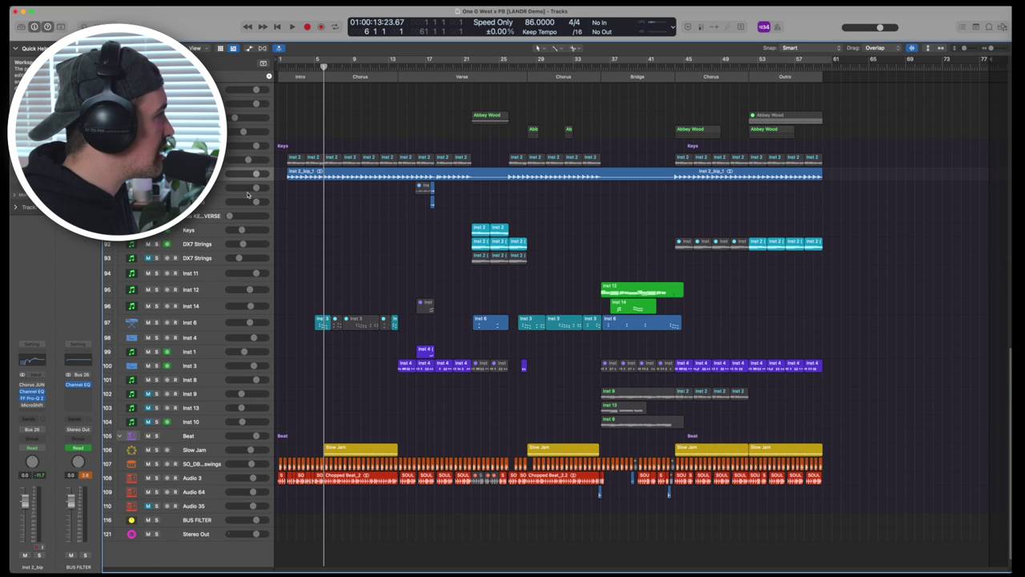
left_click(221, 178)
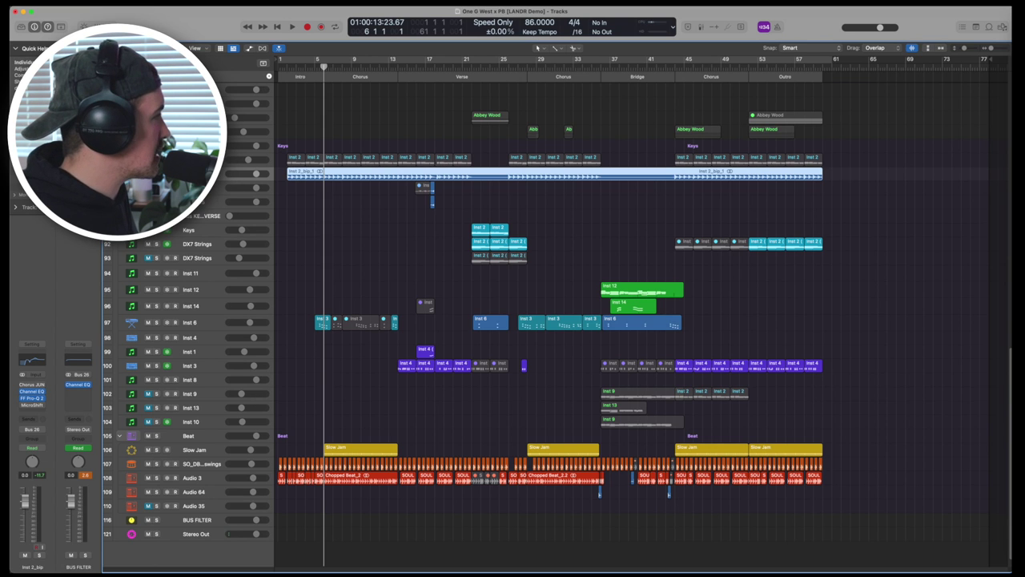
Solo Inst 2_bip, audition the 1/4 pump preset at about 72% Blend, and set the loop range
key("s")
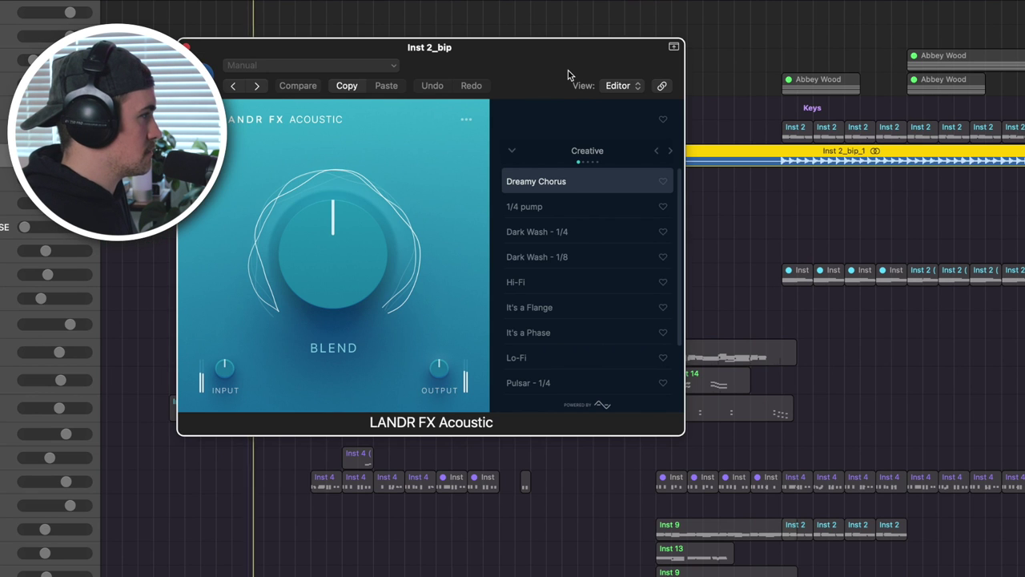
left_click_drag(568, 75, 721, 96)
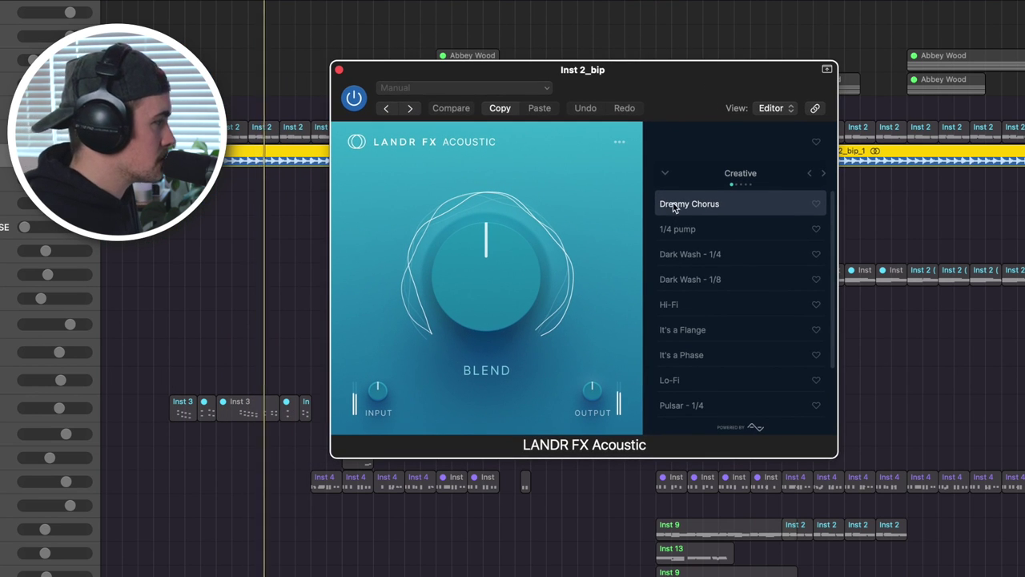
left_click(767, 228)
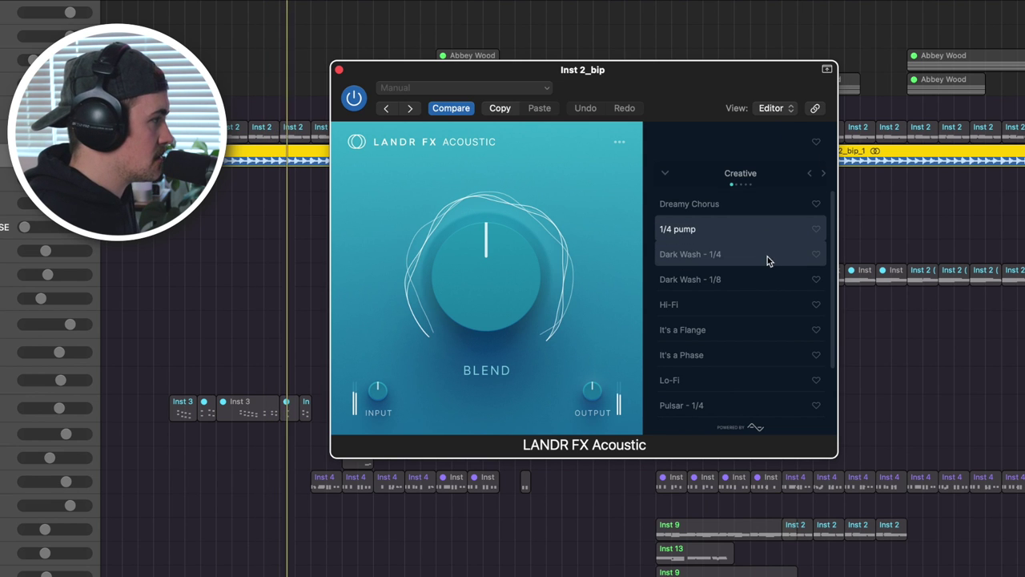
left_click_drag(488, 297, 488, 265)
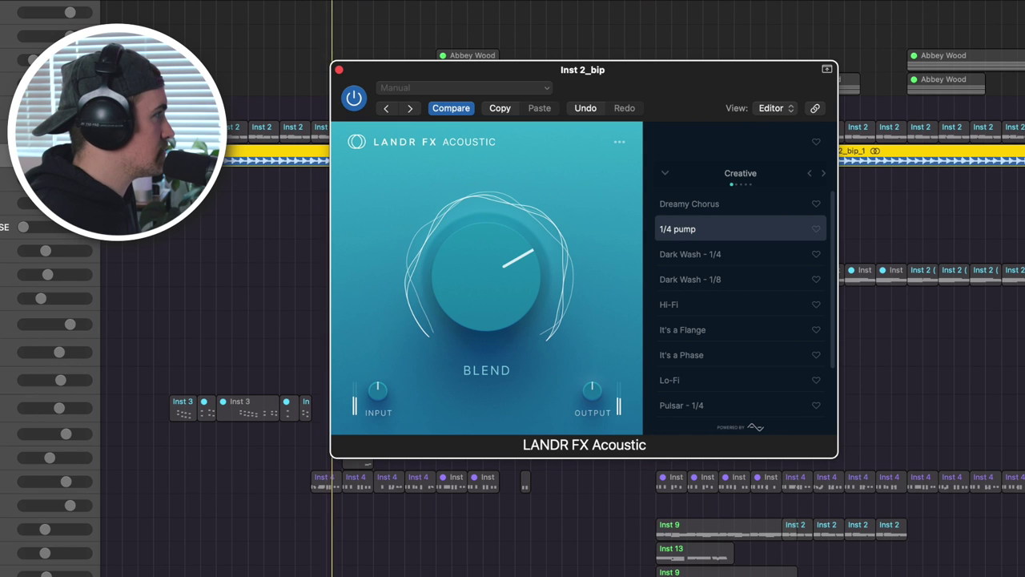
left_click_drag(320, 2, 366, 6)
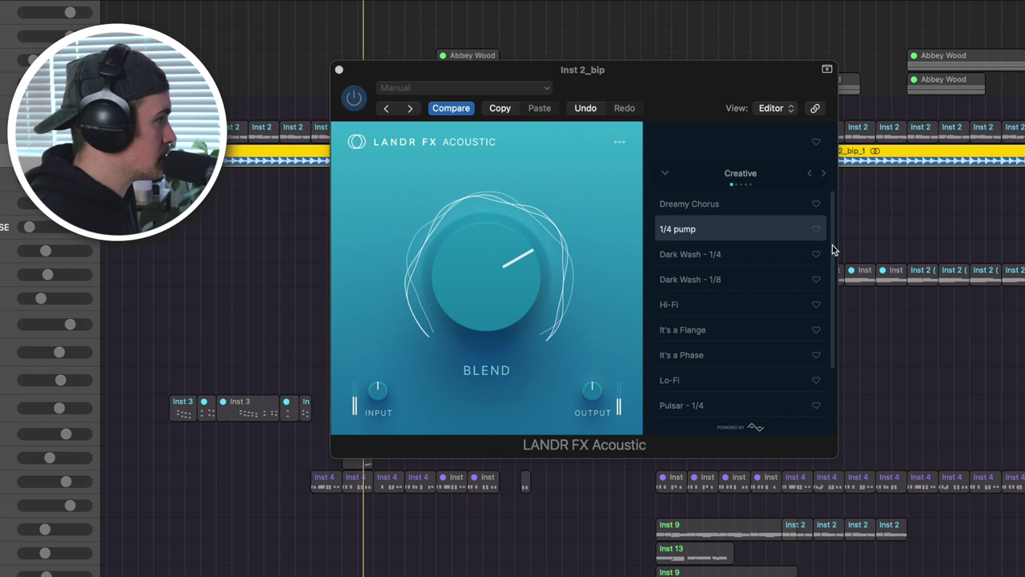
Audition Dark Wash - 1/4 at about 89% Blend, Dark Wash - 1/8, Hi-Fi and It's a Flange at about 50% Blend
left_click(735, 256)
mouse_move(471, 285)
left_mouse_down()
mouse_move(479, 270)
mouse_move(476, 287)
left_mouse_up()
left_click(749, 286)
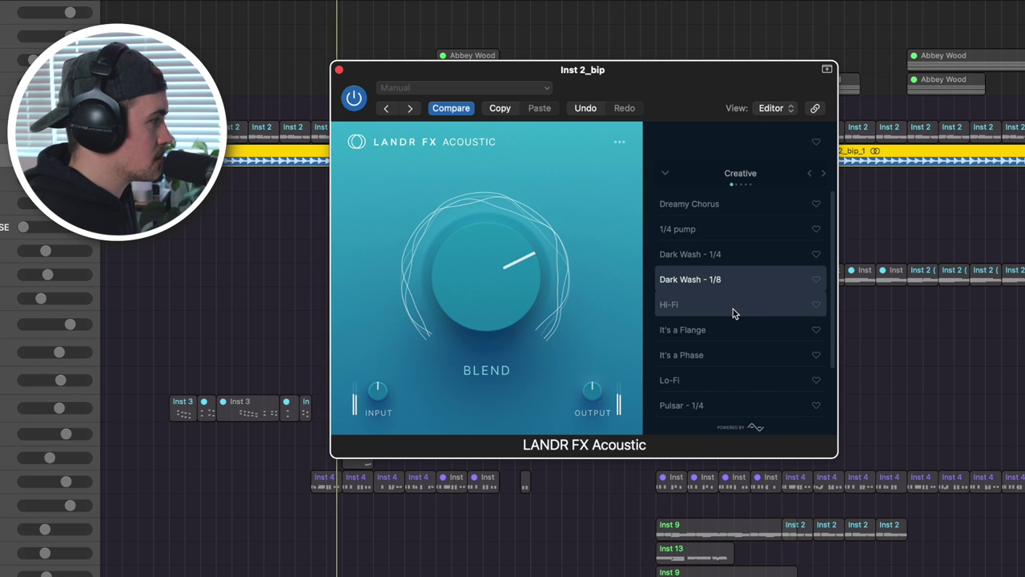
left_click(731, 305)
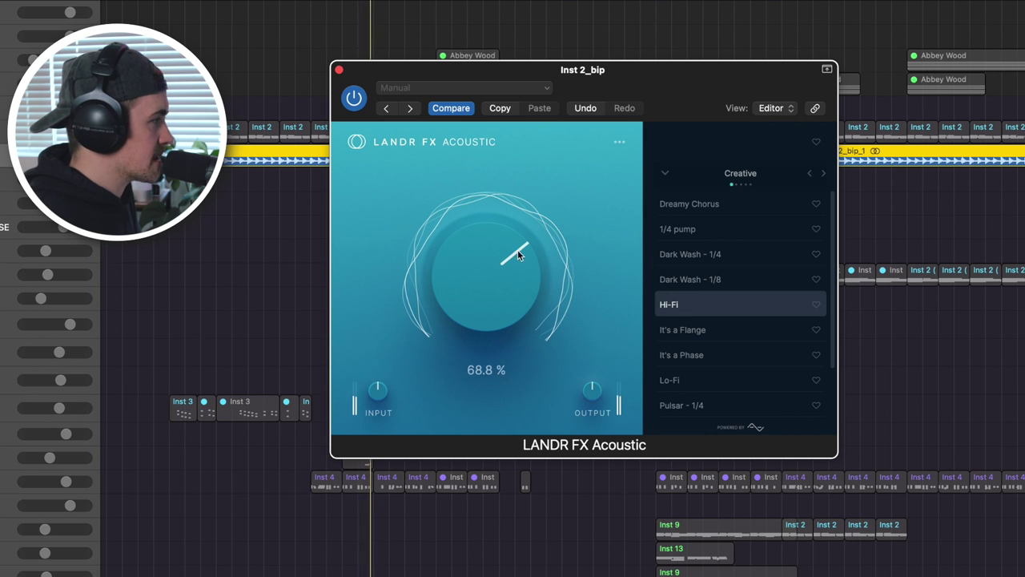
left_click(701, 333)
left_click_drag(511, 290, 499, 314)
Audition It's a Phase, then load Lo-Fi with Blend around 65%
left_click(747, 353)
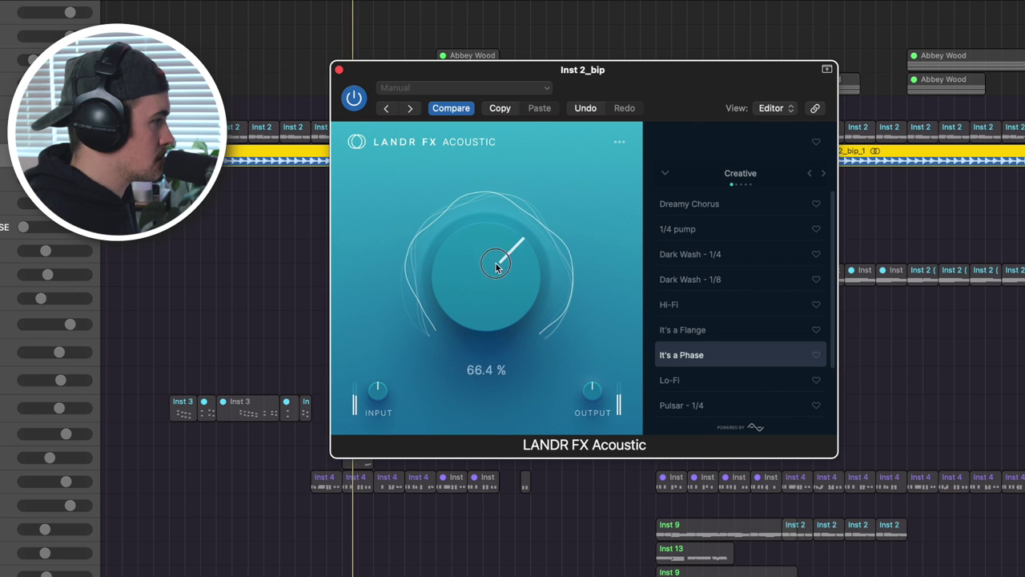
left_click(814, 382)
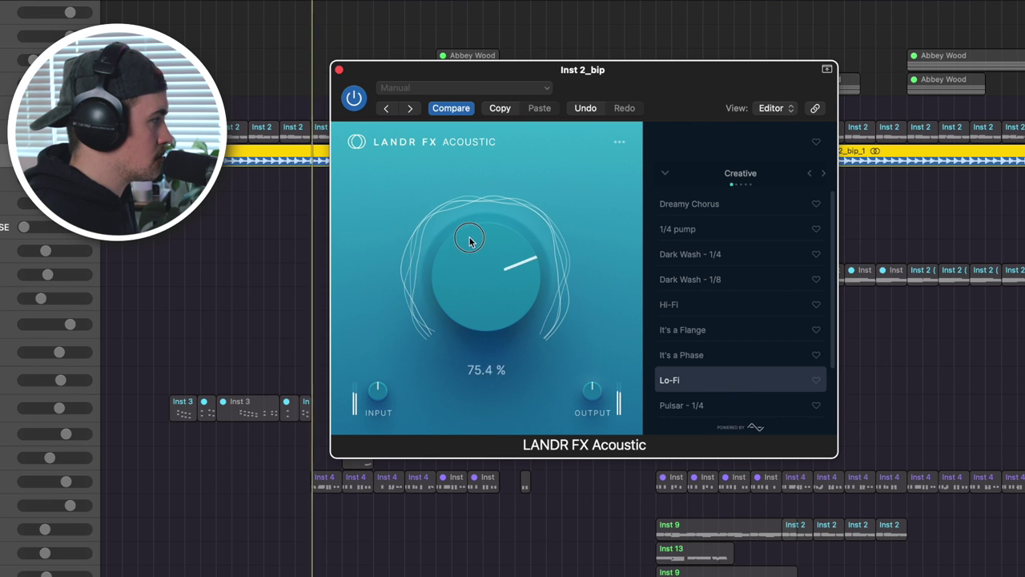
left_click_drag(469, 241, 471, 254)
scroll(737, 334, "down", 3)
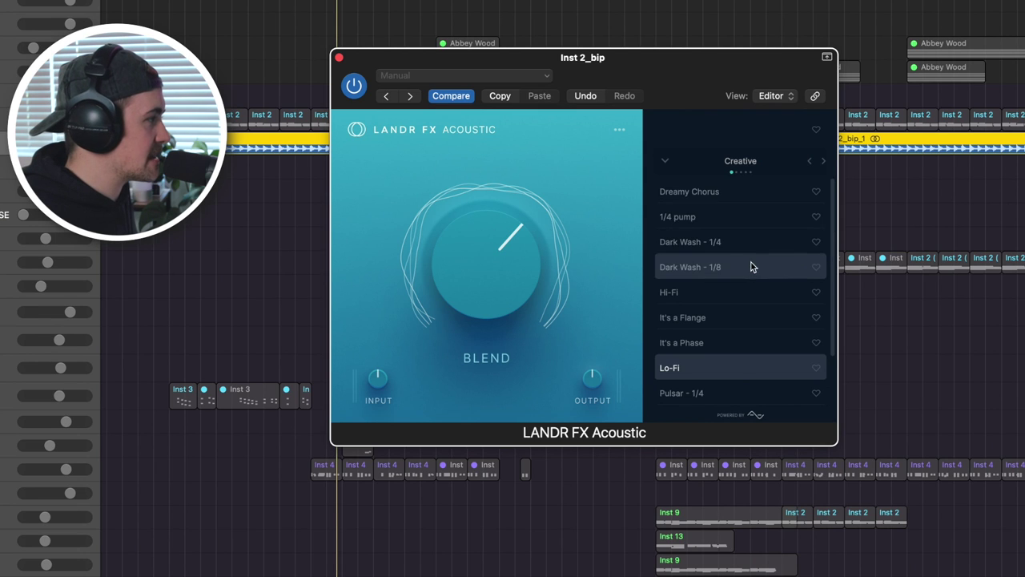
Step the Acoustic plugin's preset categories through Reverb, Delay and FX to EQ
scroll(719, 324, "down", 3)
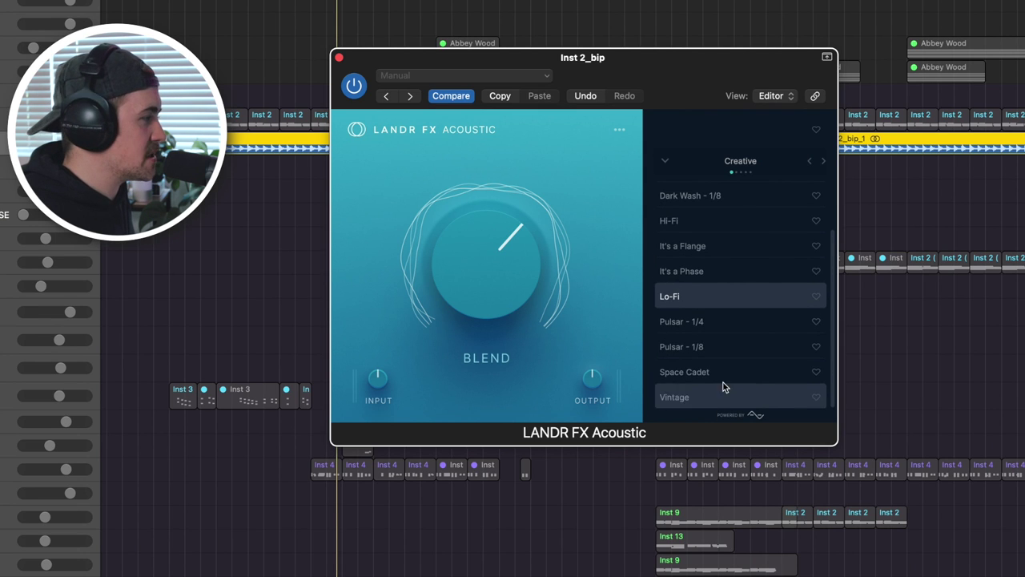
scroll(726, 369, "up", 3)
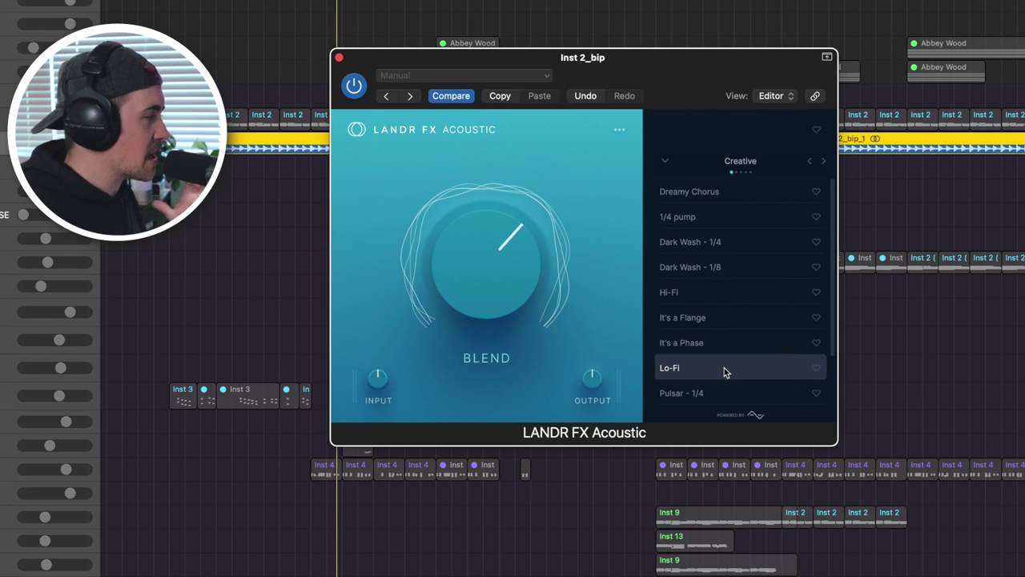
left_click(823, 161)
scroll(761, 236, "down", 1)
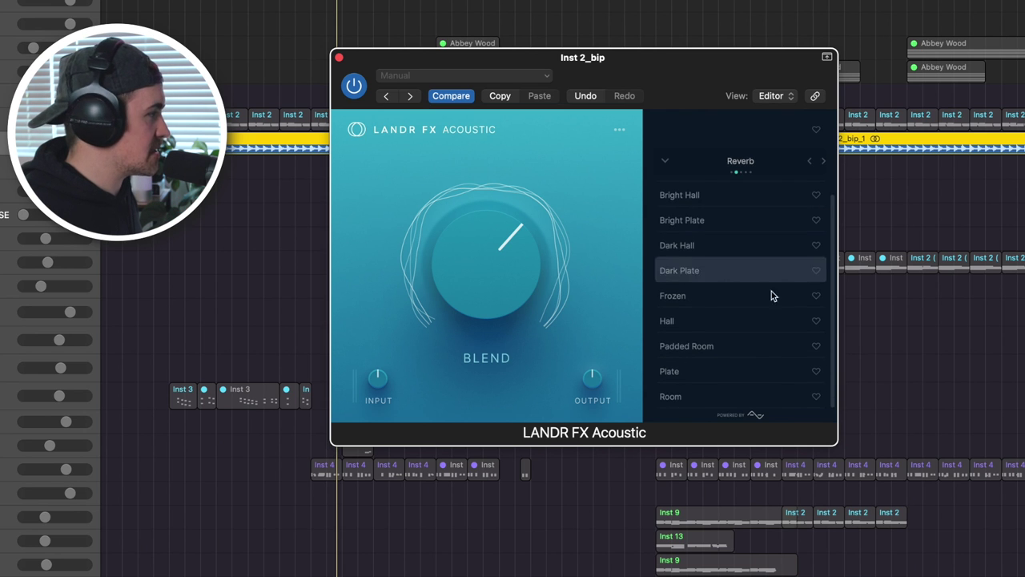
scroll(765, 307, "up", 1)
scroll(774, 296, "down", 1)
scroll(801, 232, "up", 1)
left_click(824, 161)
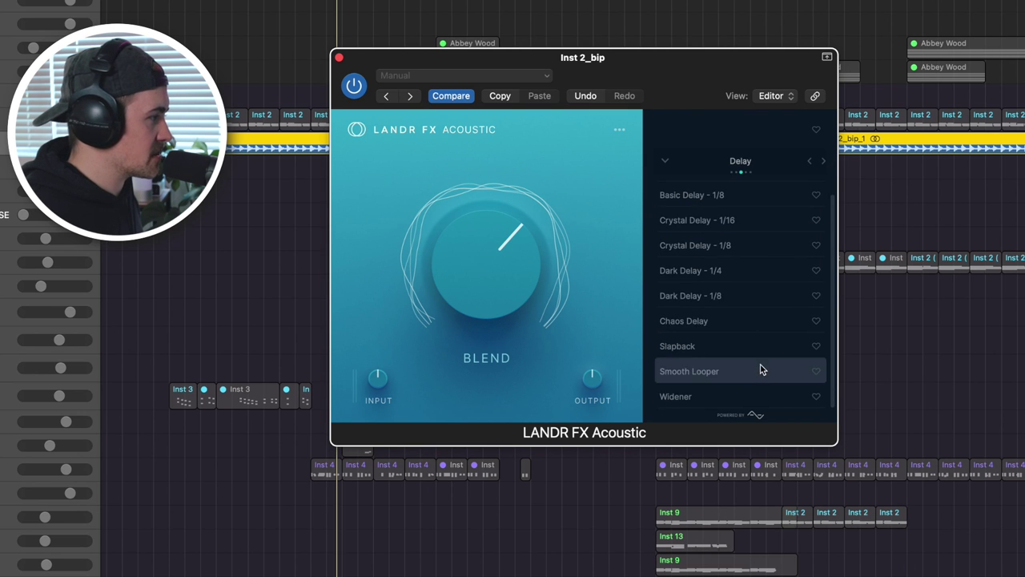
left_click(824, 160)
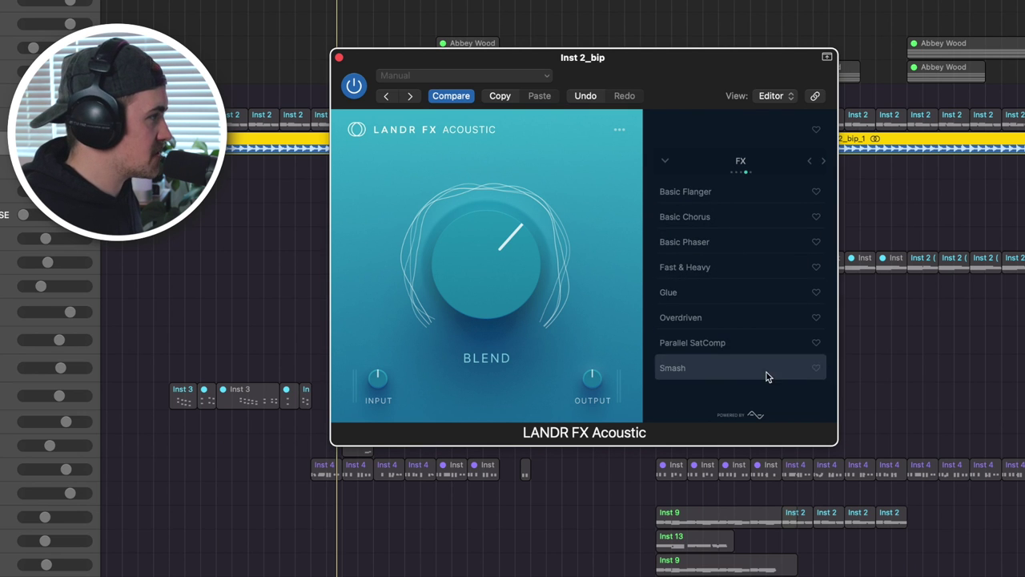
left_click(825, 163)
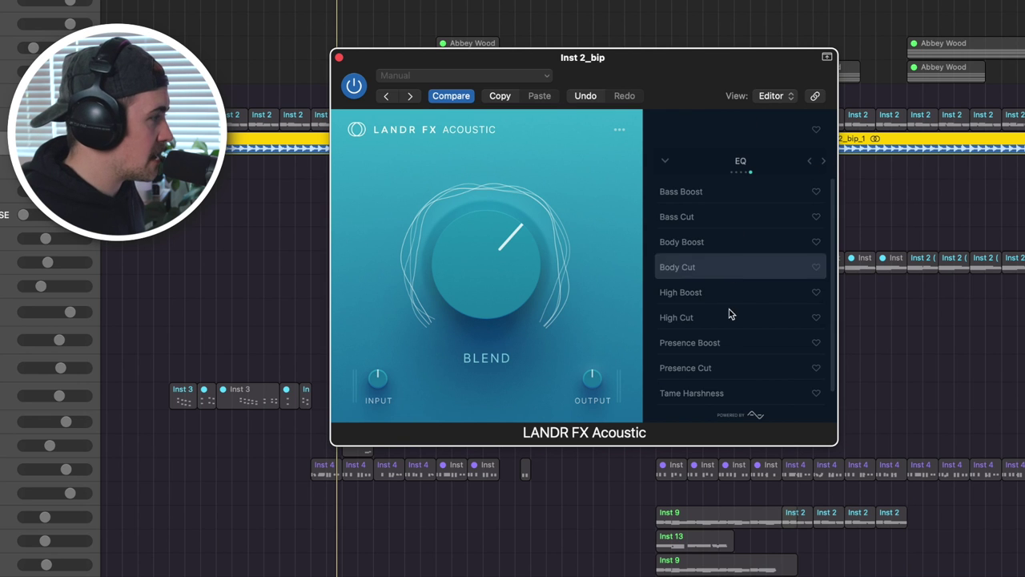
scroll(729, 340, "down", 1)
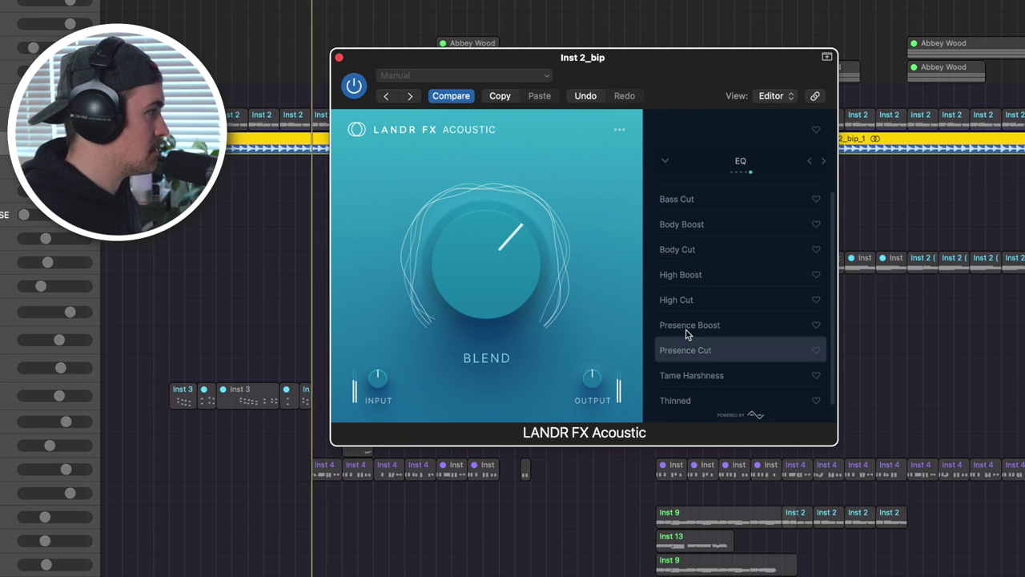
Audition the EQ presets Bass Cut, Body Boost, Body Cut and High Cut
mouse_move(498, 290)
left_click(689, 199)
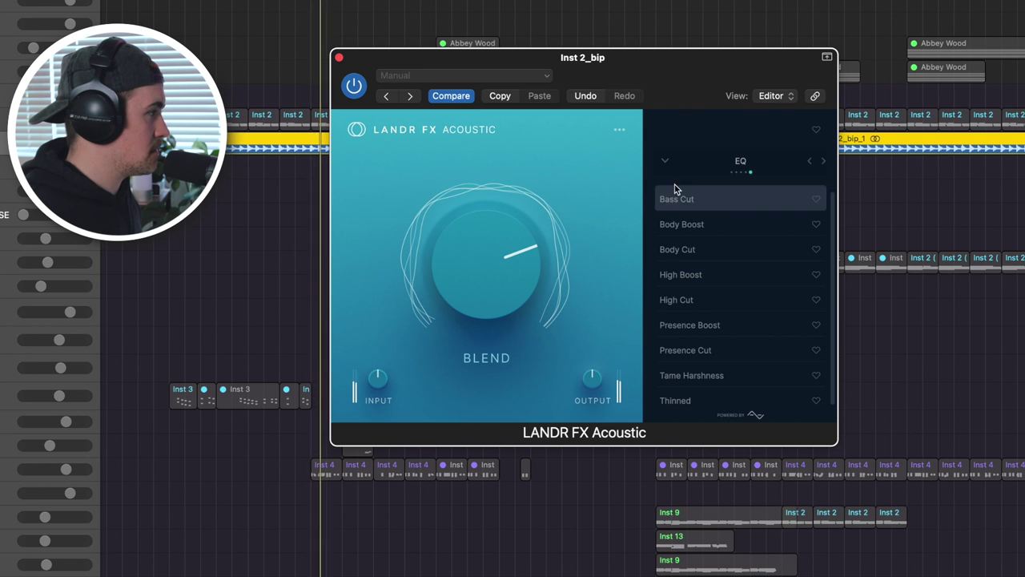
left_click(713, 225)
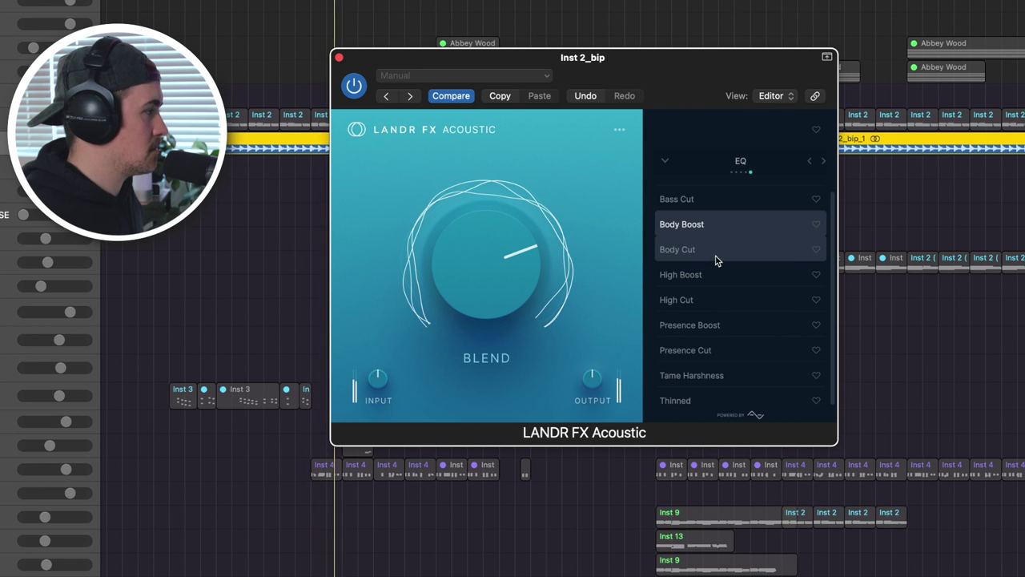
left_click(717, 254)
left_click(730, 301)
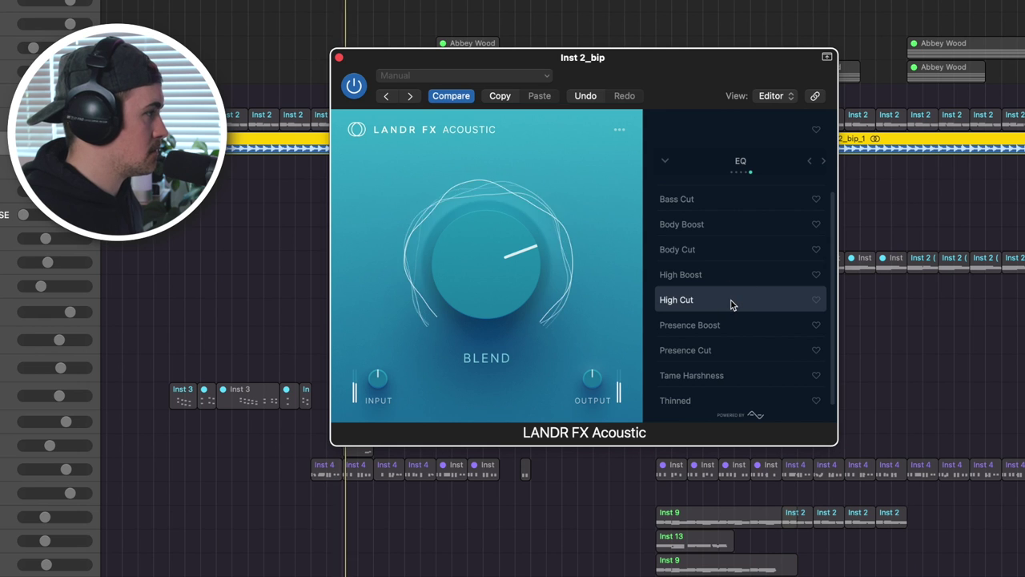
Audition FX presets Basic Flanger (Blend ~48%), Basic Chorus, Basic Phaser (Blend ~40%) and Fast & Heavy
left_click(811, 163)
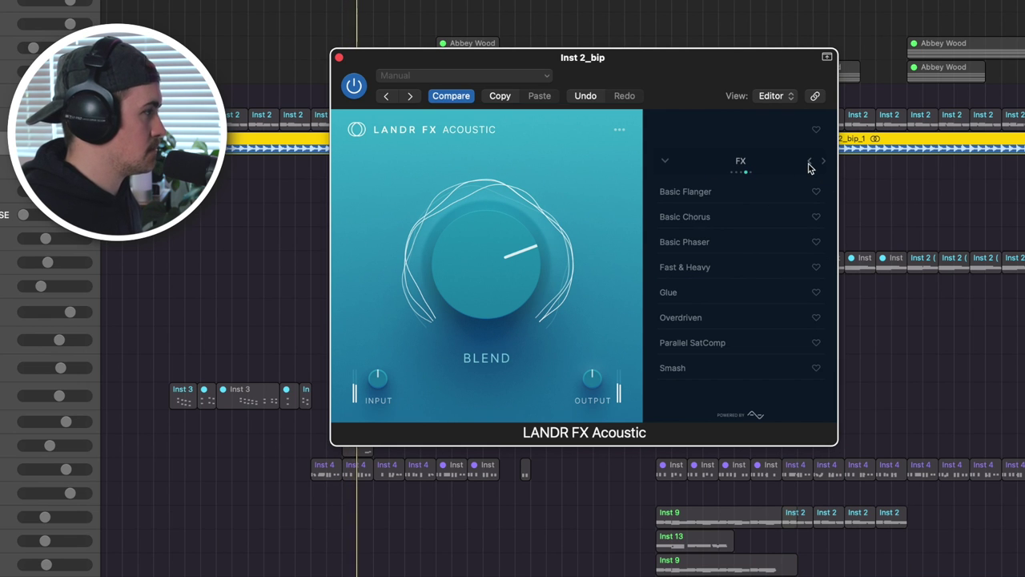
left_click(726, 191)
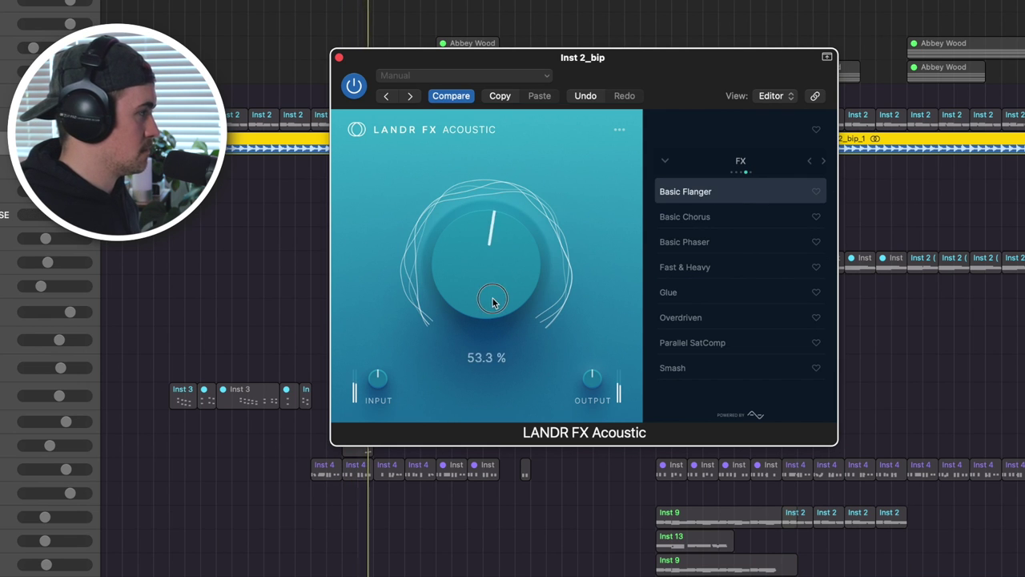
left_click_drag(491, 315, 509, 295)
left_click(729, 218)
mouse_move(492, 291)
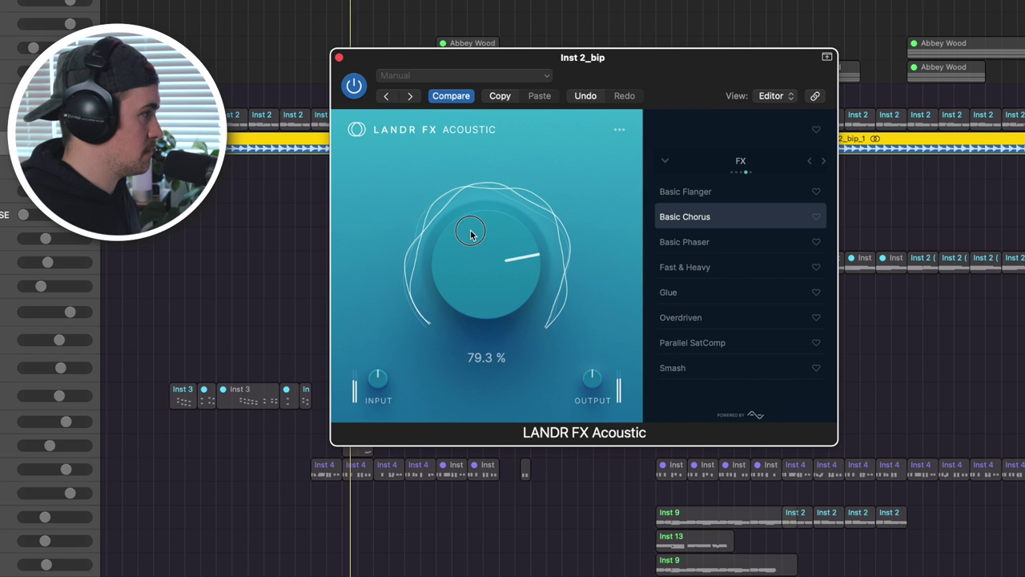
left_click(702, 242)
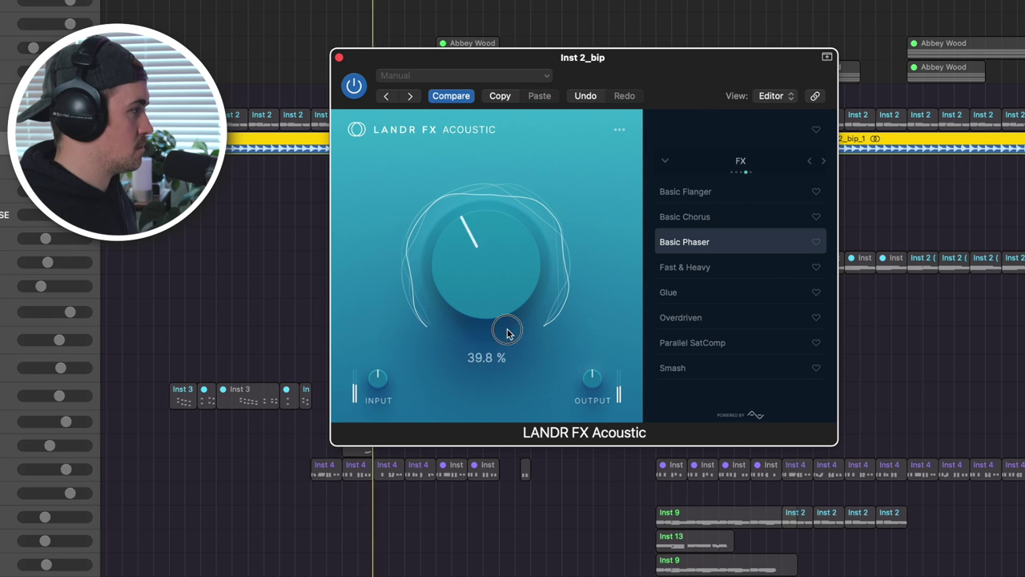
left_click_drag(508, 337, 490, 309)
left_click(714, 265)
Audition Reverb presets Bright Hall (Blend ~73%) through Frozen, then load the favorited Dreamy Chorus
mouse_move(469, 258)
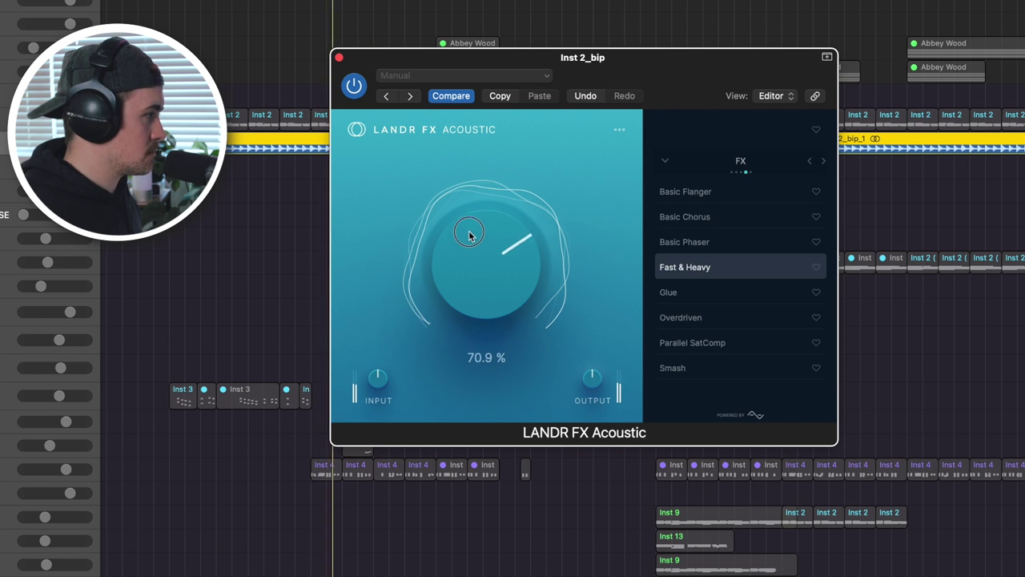
left_click(675, 163)
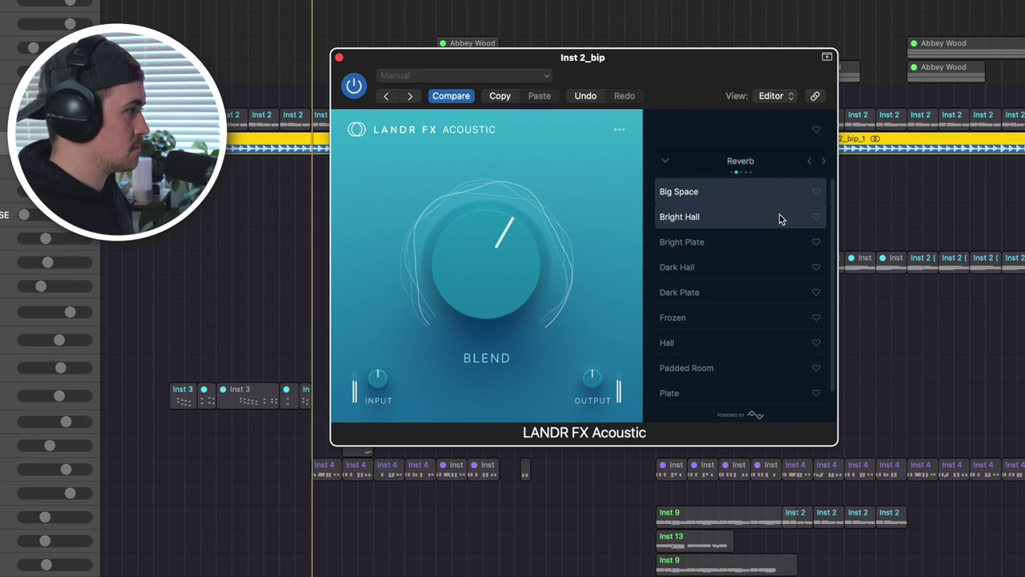
left_click(779, 216)
left_click_drag(496, 263, 496, 259)
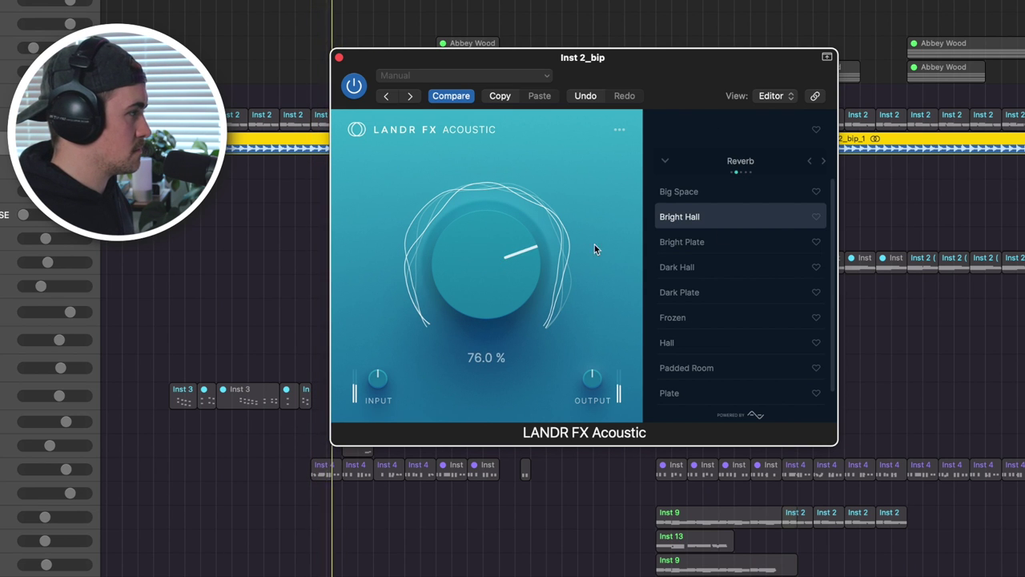
left_click(749, 247)
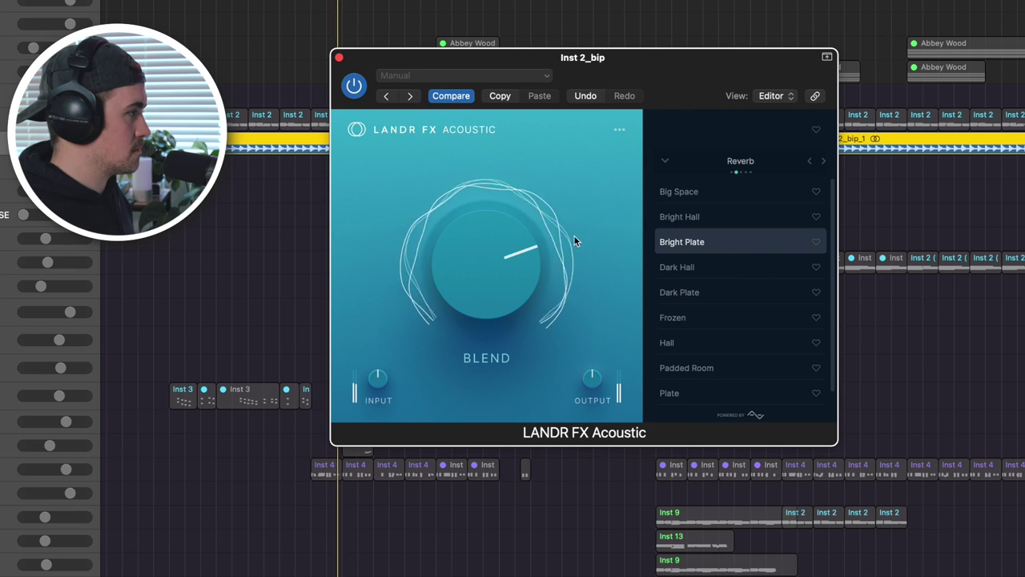
left_click(729, 270)
left_click(723, 293)
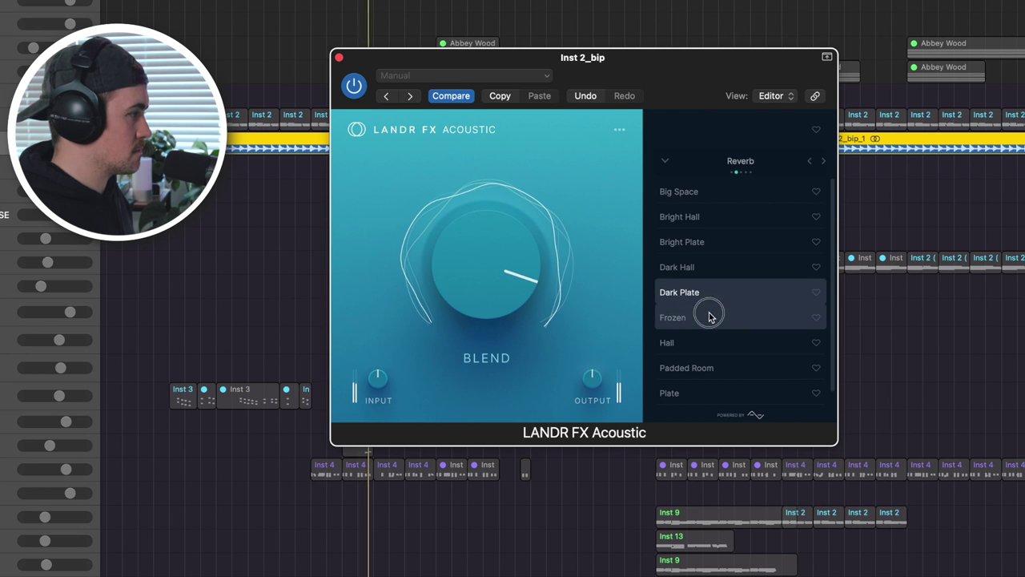
left_click(710, 317)
left_click(809, 161)
left_click(772, 191)
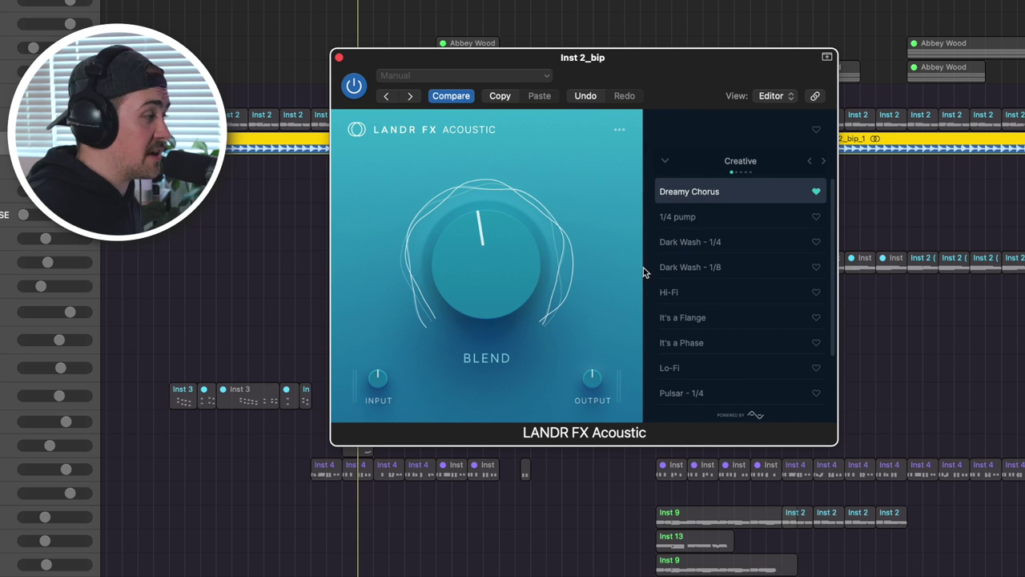
Step the Acoustic plugin's preset categories forward from Reverb to FX and then EQ
scroll(713, 362, "down", 3)
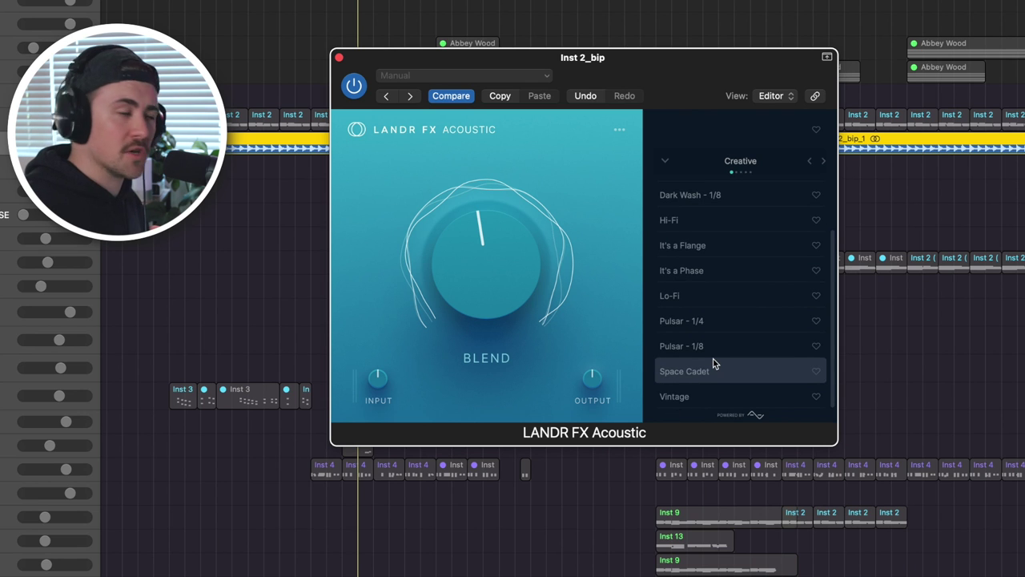
left_click(825, 162)
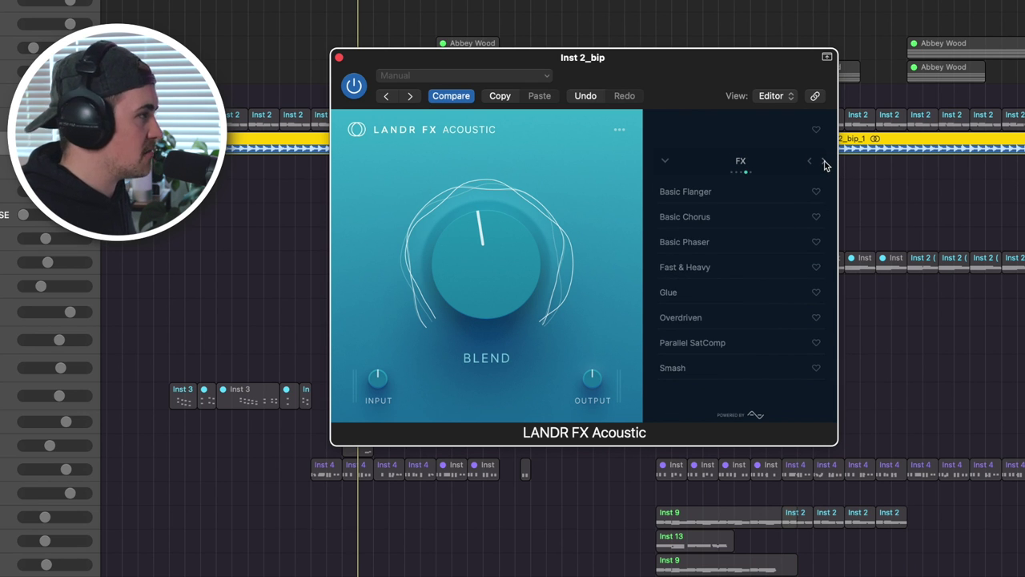
left_click(825, 162)
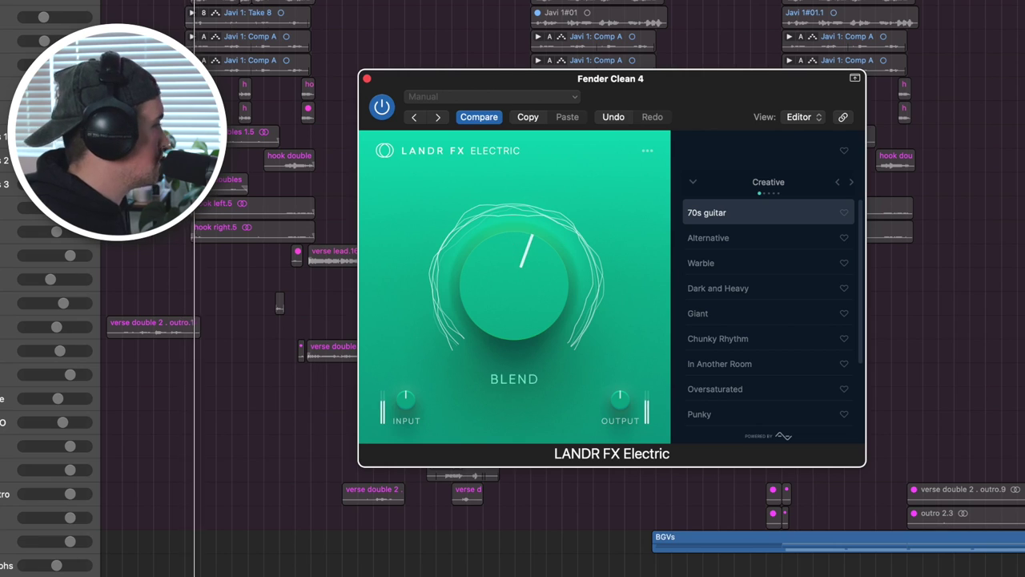
Audition Alternative, Warble (Blend ~71%) and Dark and Heavy (Blend ~77%) presets
left_click_drag(513, 306, 510, 295)
left_click(734, 240)
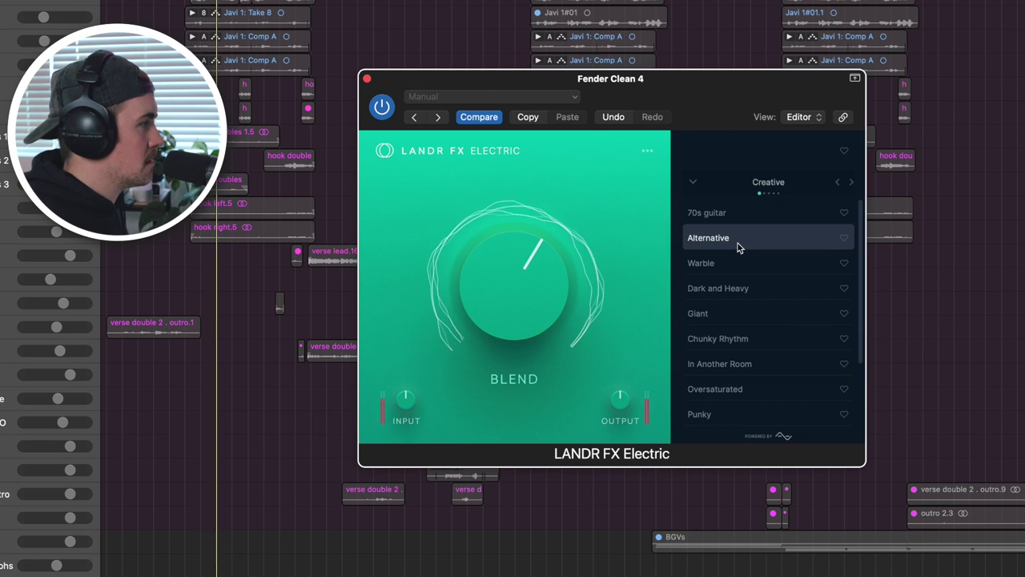
mouse_move(516, 300)
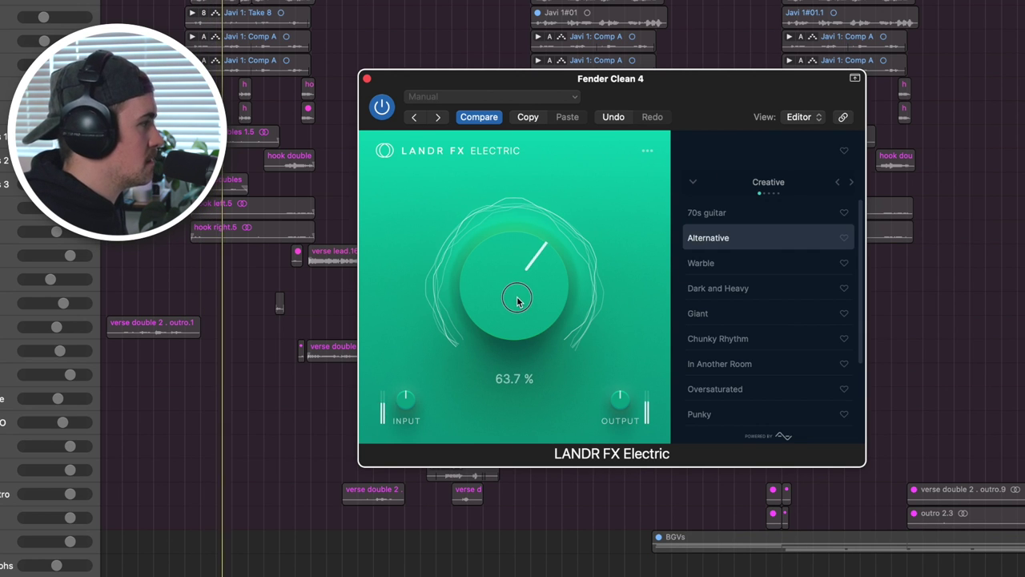
left_click(762, 266)
left_click_drag(515, 291, 512, 344)
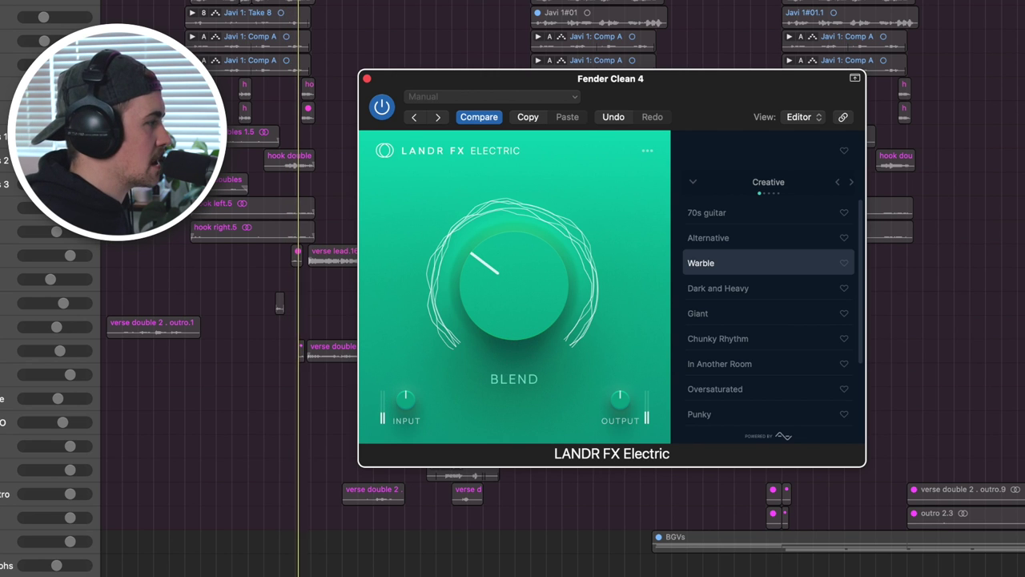
left_click(751, 290)
mouse_move(481, 296)
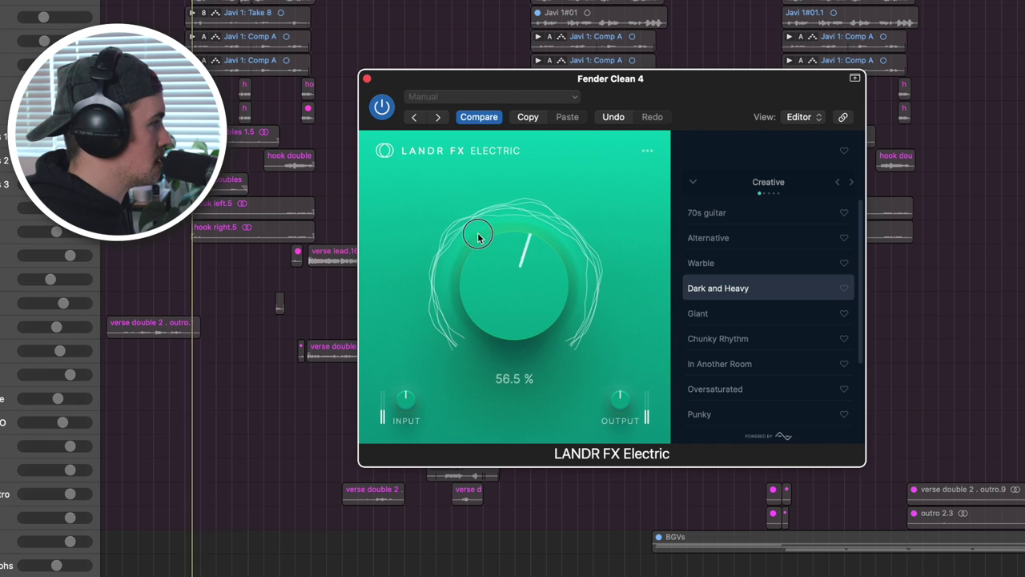
left_click_drag(473, 189, 501, 231)
Audition Giant (Blend 29% to 90%), Chunky Rhythm (68–84%) and In Another Room (Blend ~53%)
left_click(765, 314)
mouse_move(491, 291)
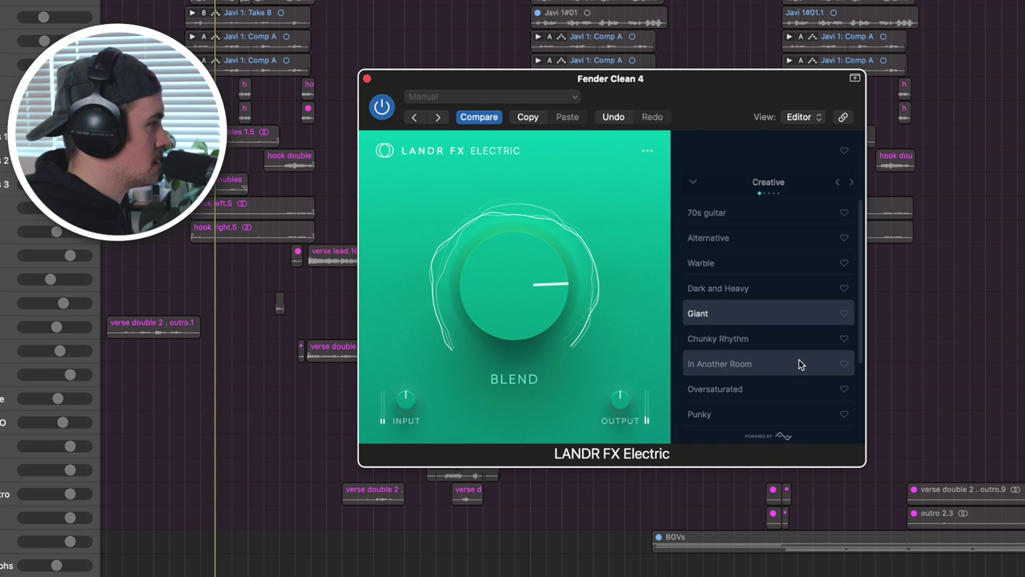
left_click_drag(506, 285, 514, 347)
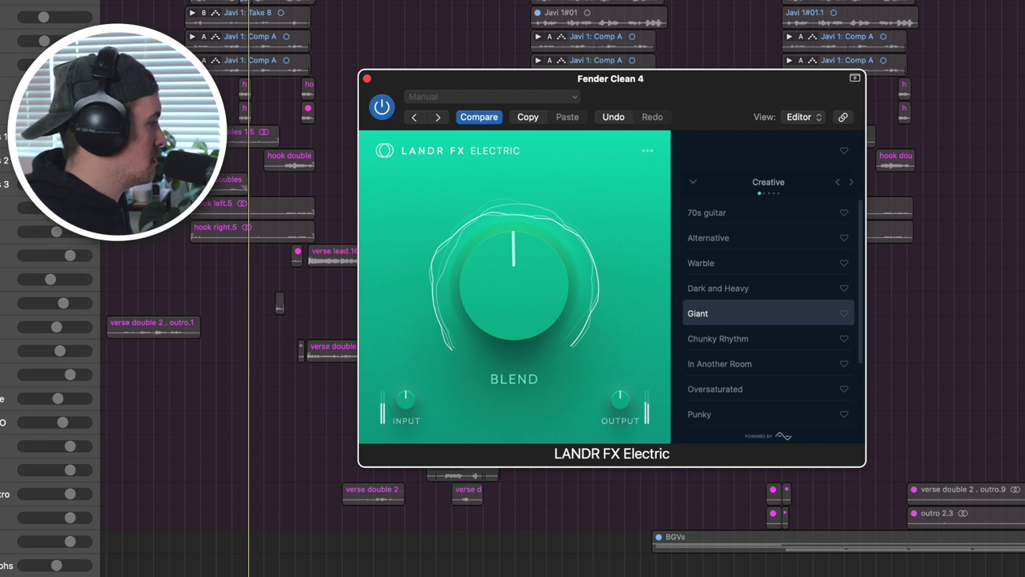
left_click_drag(460, 295, 484, 233)
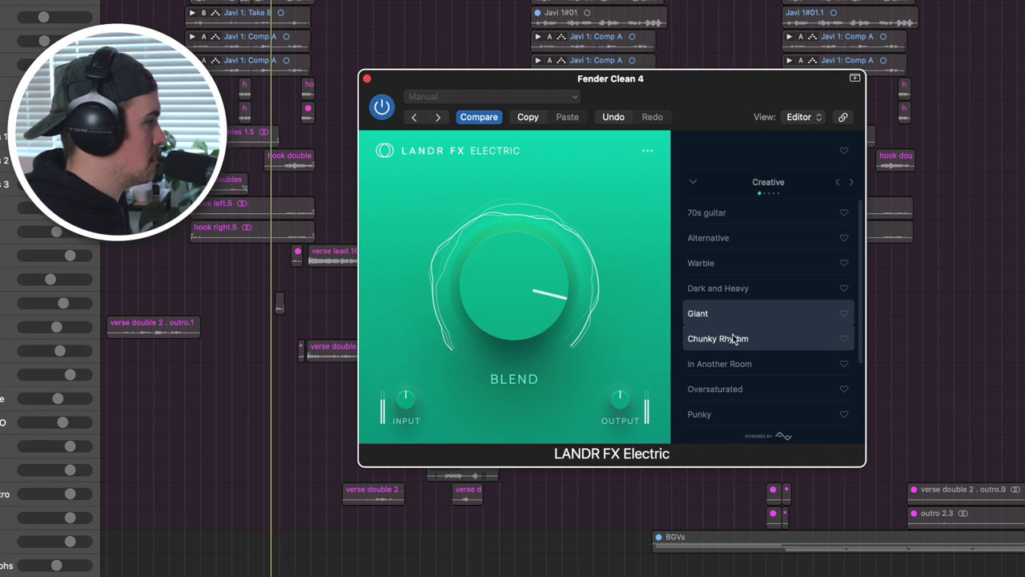
left_click(738, 335)
left_click_drag(530, 288, 524, 334)
left_click(727, 362)
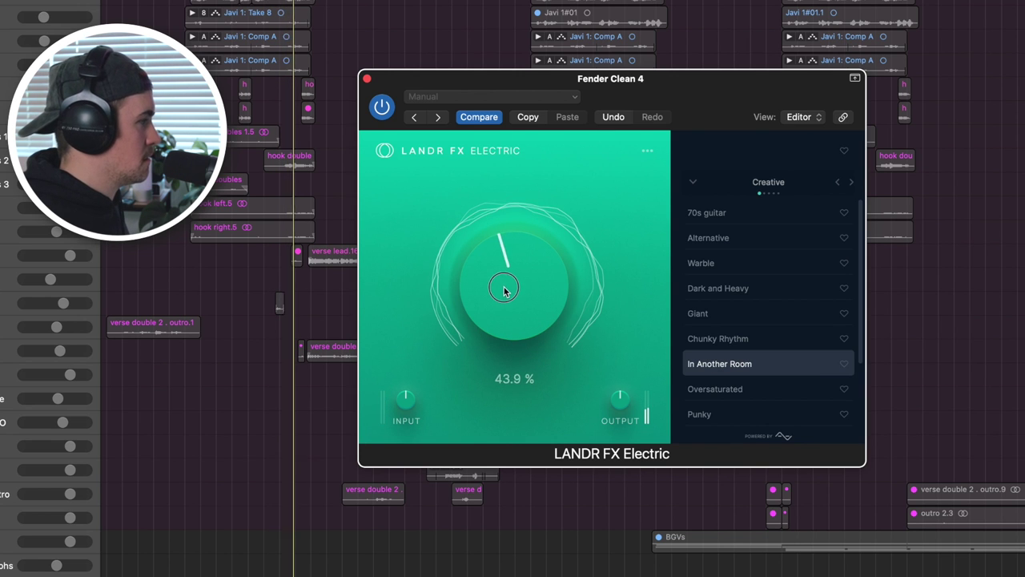
mouse_move(504, 291)
left_mouse_down()
mouse_move(498, 272)
mouse_move(515, 296)
left_mouse_up()
Audition Oversaturated, Punky (Blend ~77%), Razor (Blend ~85%) and Sad Guitar
left_click(720, 394)
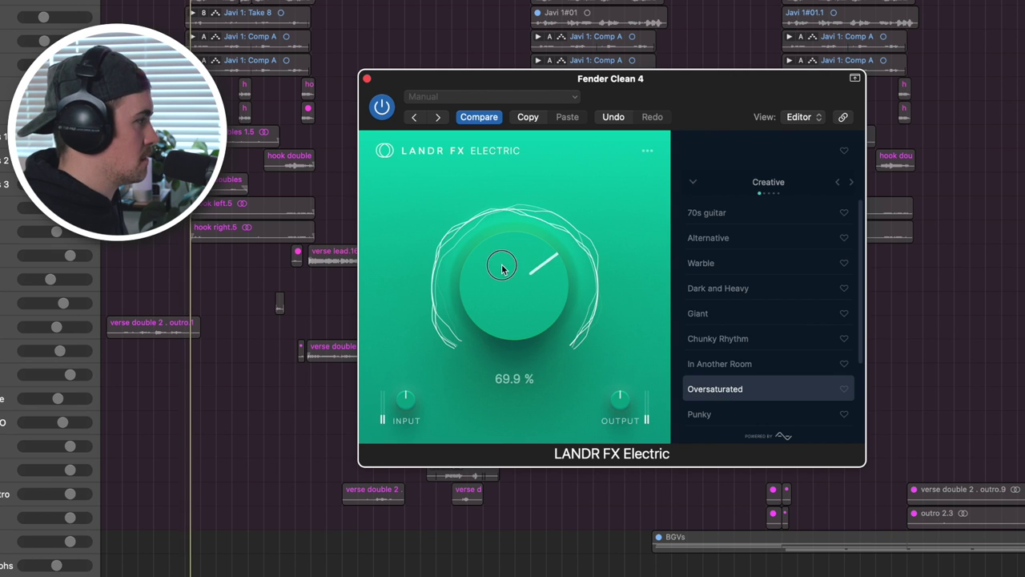
scroll(725, 377, "down", 3)
left_click(713, 317)
left_click_drag(504, 303, 491, 249)
left_click(750, 344)
mouse_move(522, 300)
left_mouse_down()
mouse_move(513, 287)
mouse_move(501, 291)
mouse_move(524, 326)
mouse_move(514, 291)
left_mouse_up()
left_click(755, 375)
Audition Scooped Pop twice, then settle on Space Guitar with Blend about 71%
left_click(755, 393)
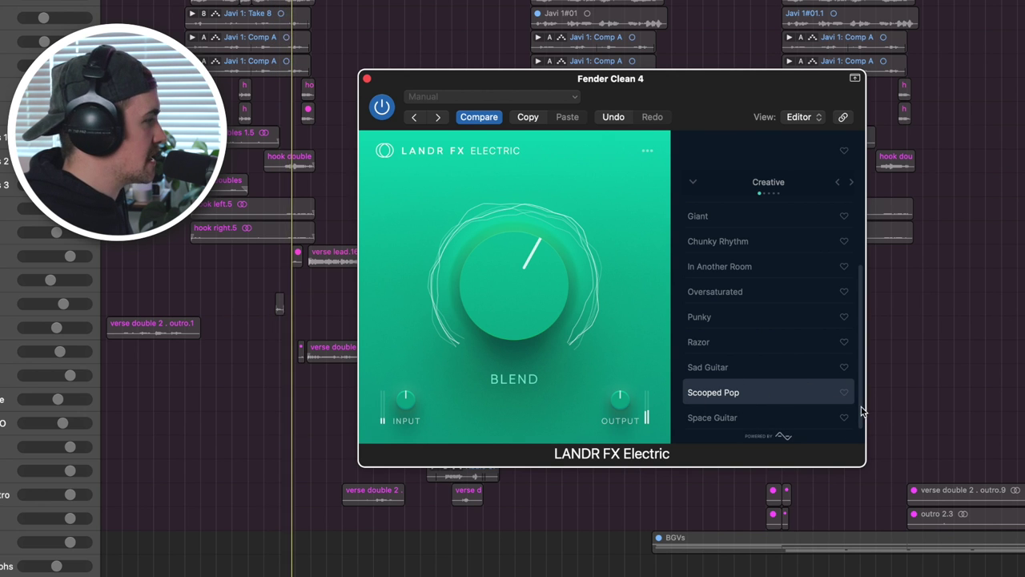
left_click(774, 402)
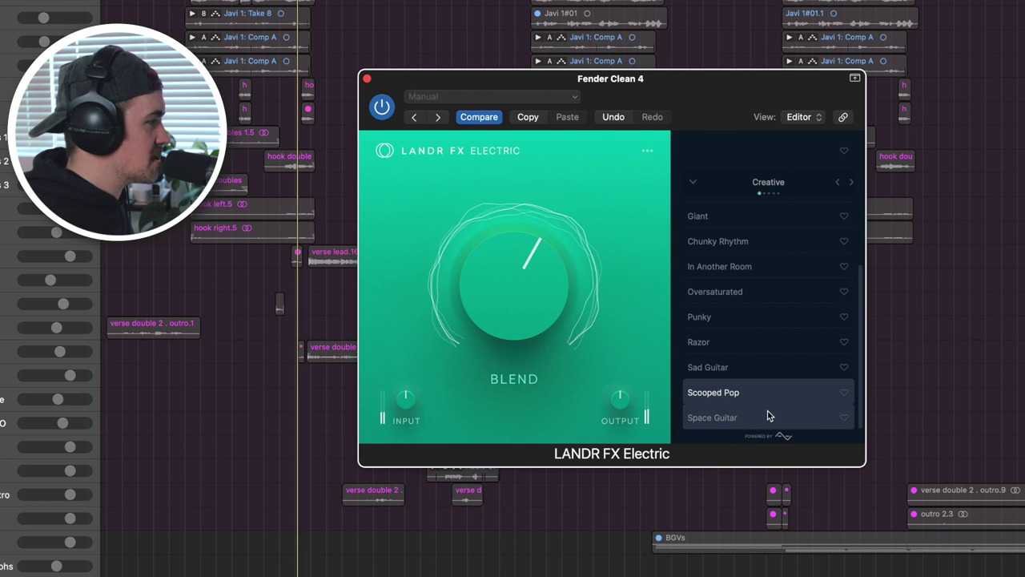
left_click(724, 418)
mouse_move(544, 322)
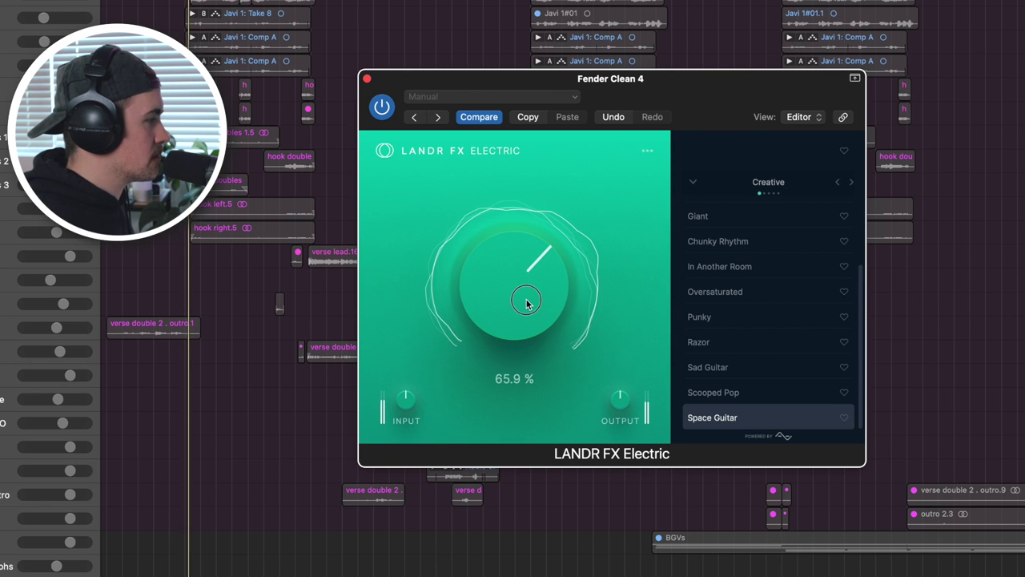
left_click_drag(526, 303, 519, 289)
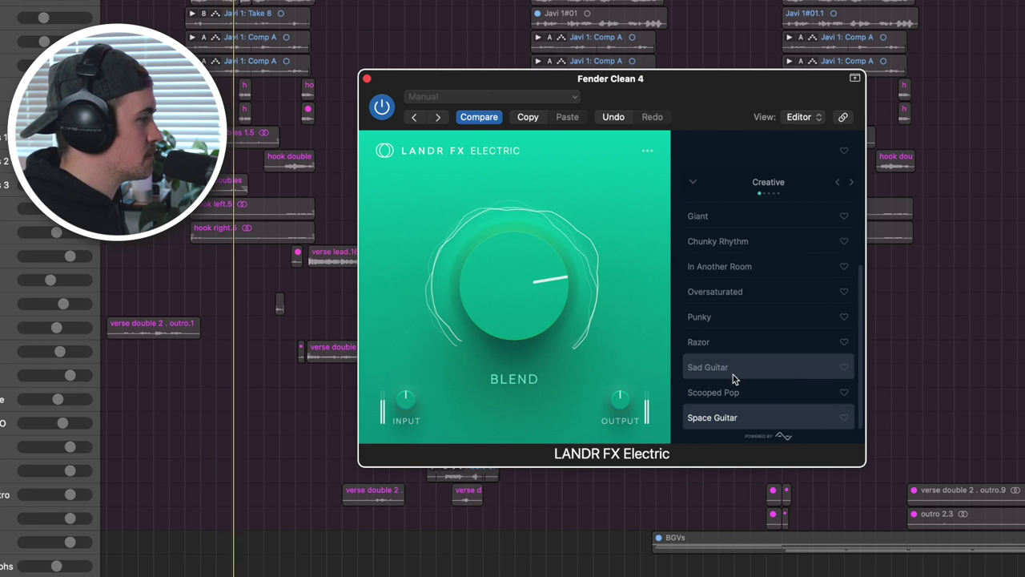
scroll(809, 308, "up", 3)
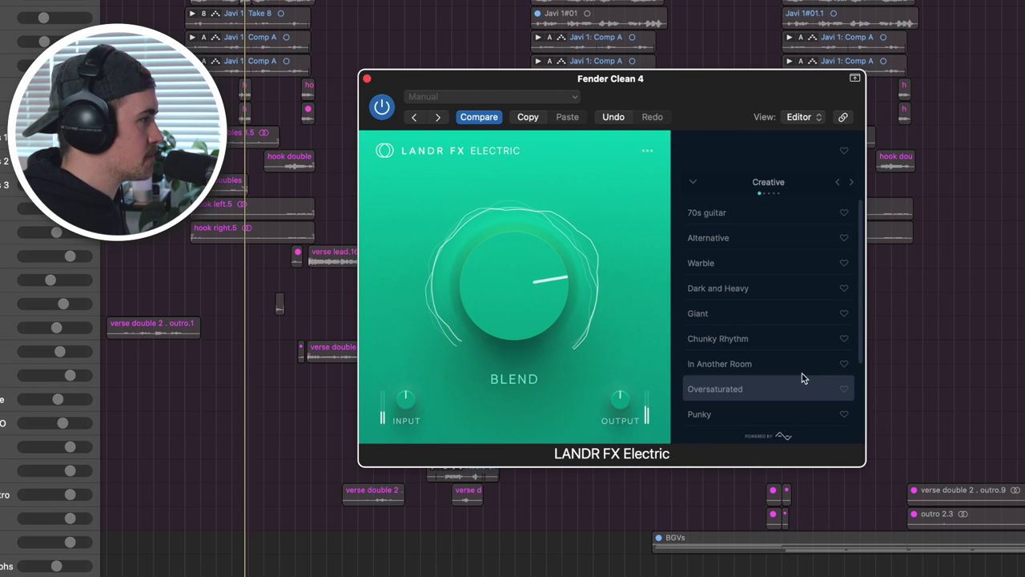
Step the Electric plugin's preset categories through Reverb, Delay and FX to EQ
left_click(851, 182)
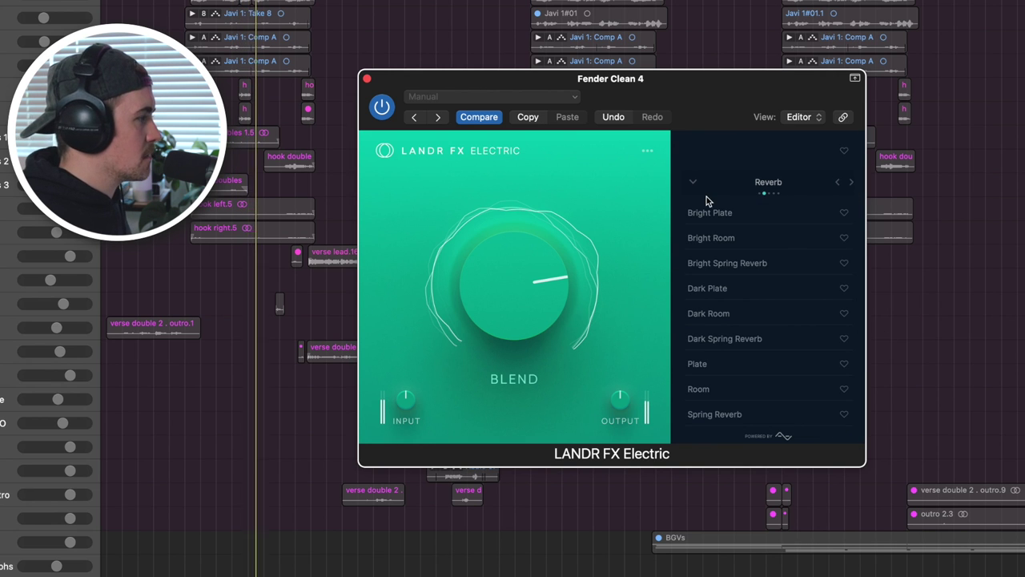
left_click(852, 181)
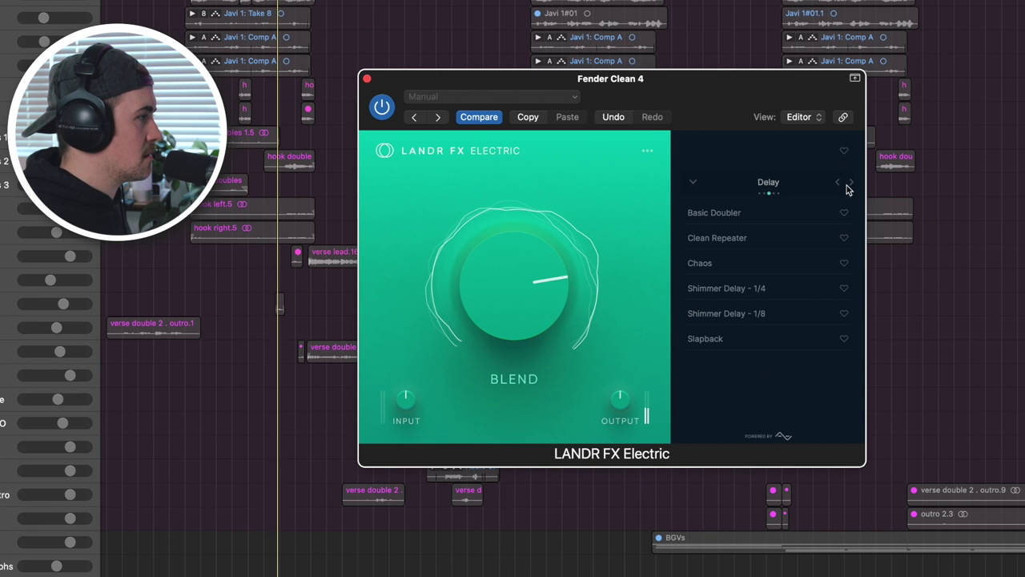
left_click(851, 183)
left_click(839, 183)
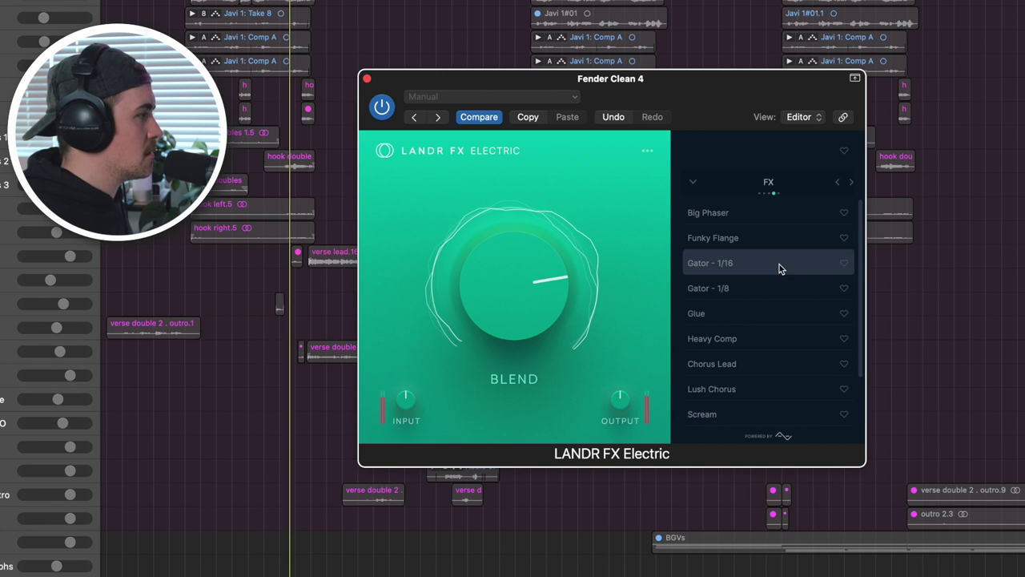
scroll(764, 372, "down", 3)
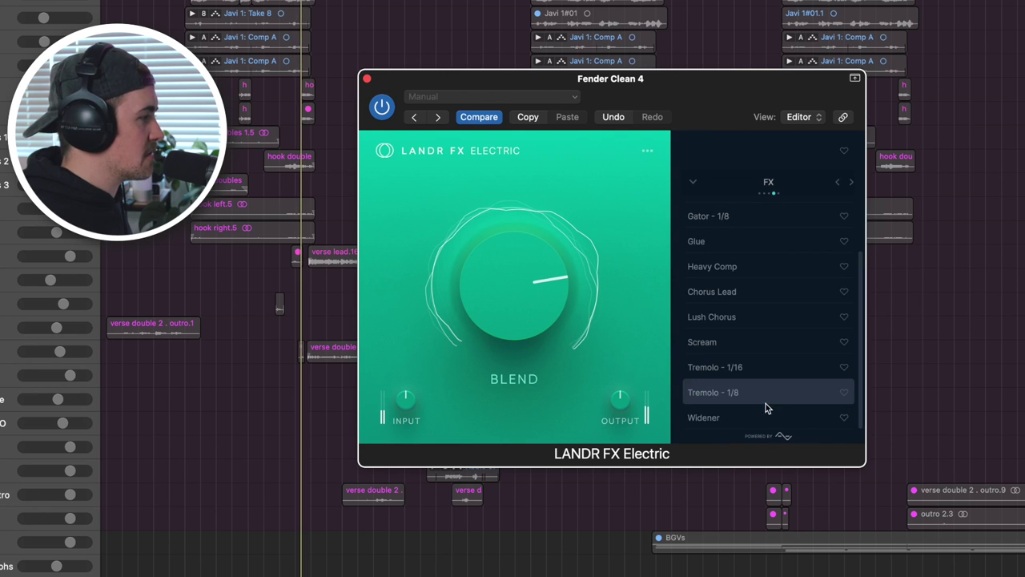
scroll(770, 393, "up", 3)
left_click(853, 184)
Try EQ presets More Body, More Presence and Less Body, varying Blend between about 64% and 76%
scroll(757, 369, "down", 1)
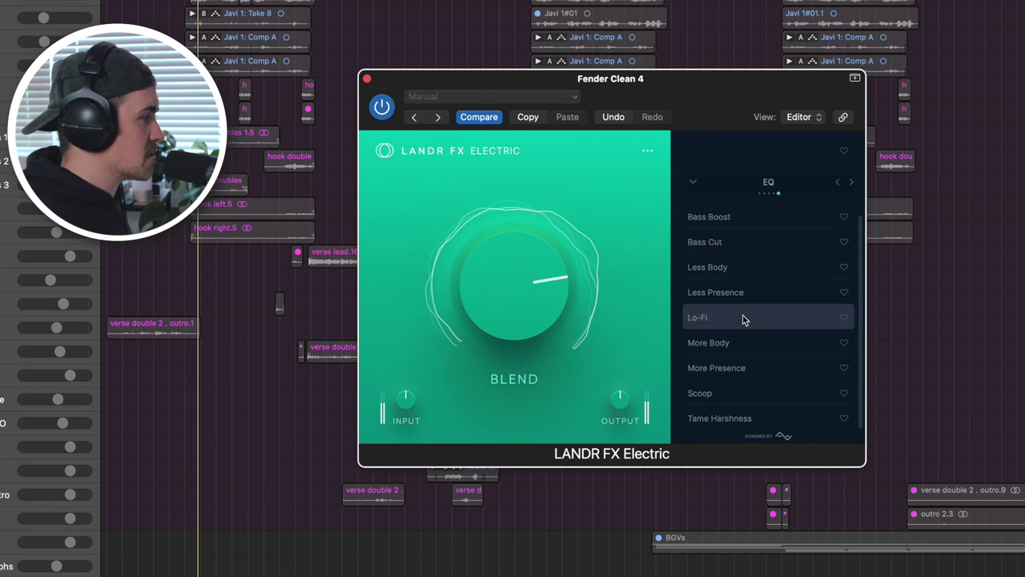
left_click(504, 313)
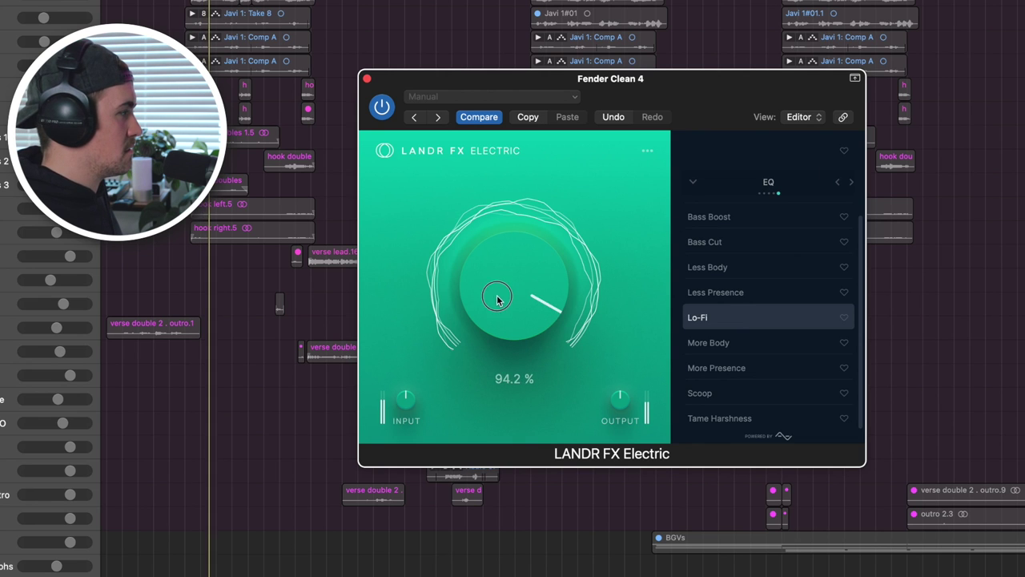
left_click_drag(483, 324, 481, 319)
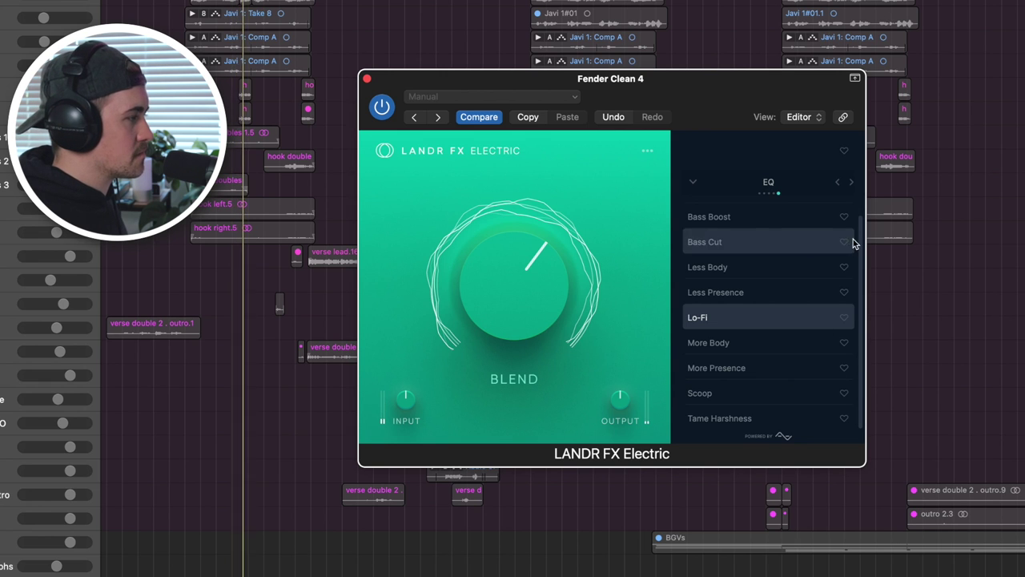
left_click(755, 343)
left_click(550, 298)
mouse_move(550, 298)
left_mouse_down()
mouse_move(545, 270)
mouse_move(542, 283)
left_mouse_up()
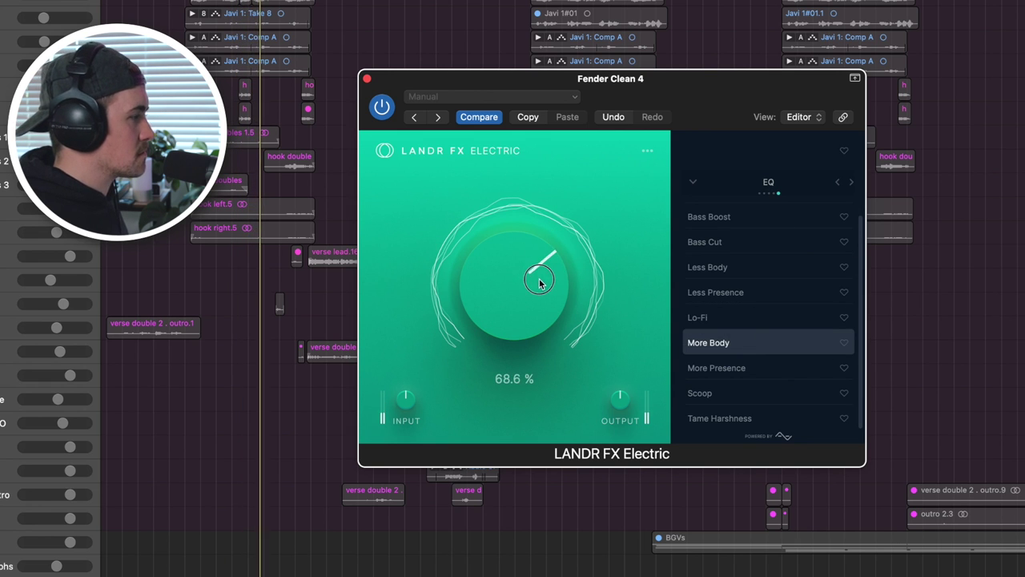
left_click(745, 370)
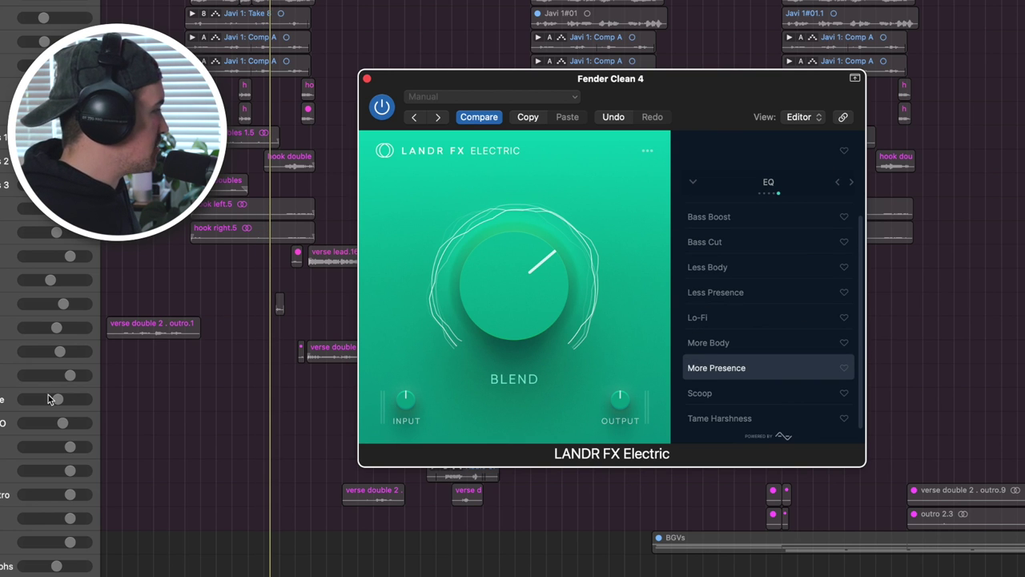
left_click(814, 269)
scroll(810, 277, "up", 1)
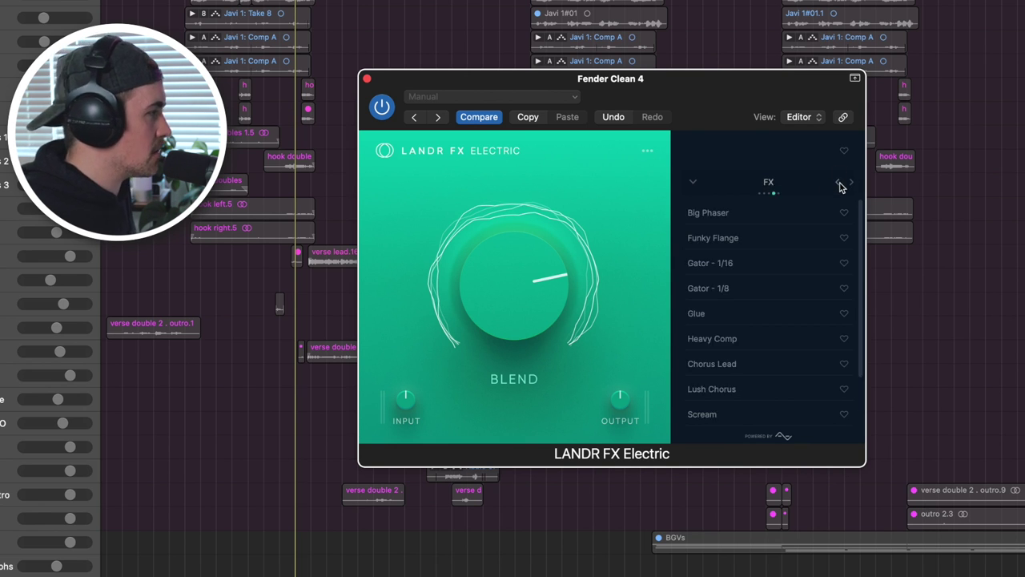
Play Big Phaser and Funky Flange at about 85% Blend, favourite both, then lower Blend to 55%
left_click(752, 213)
key("space")
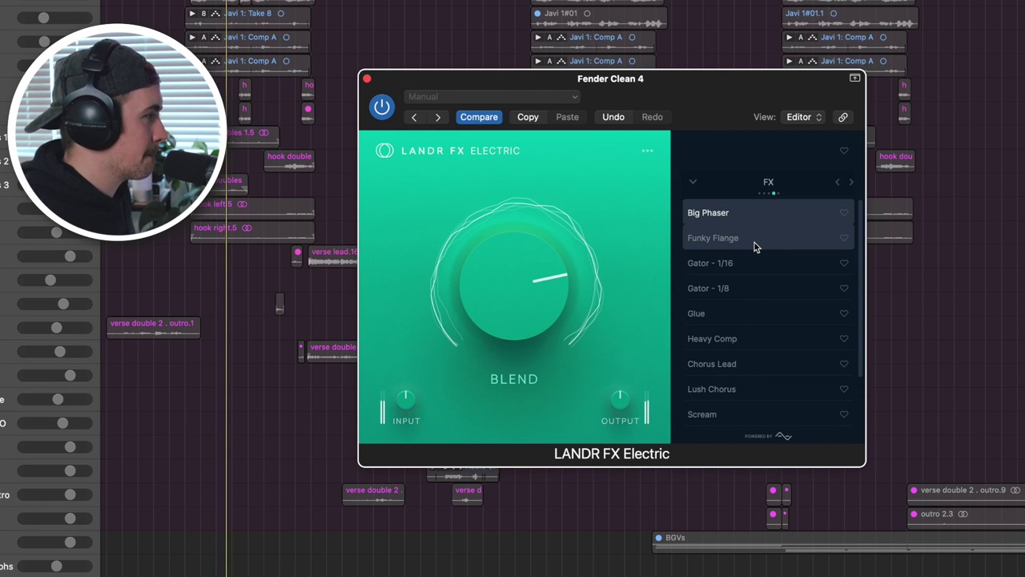
left_click(755, 247)
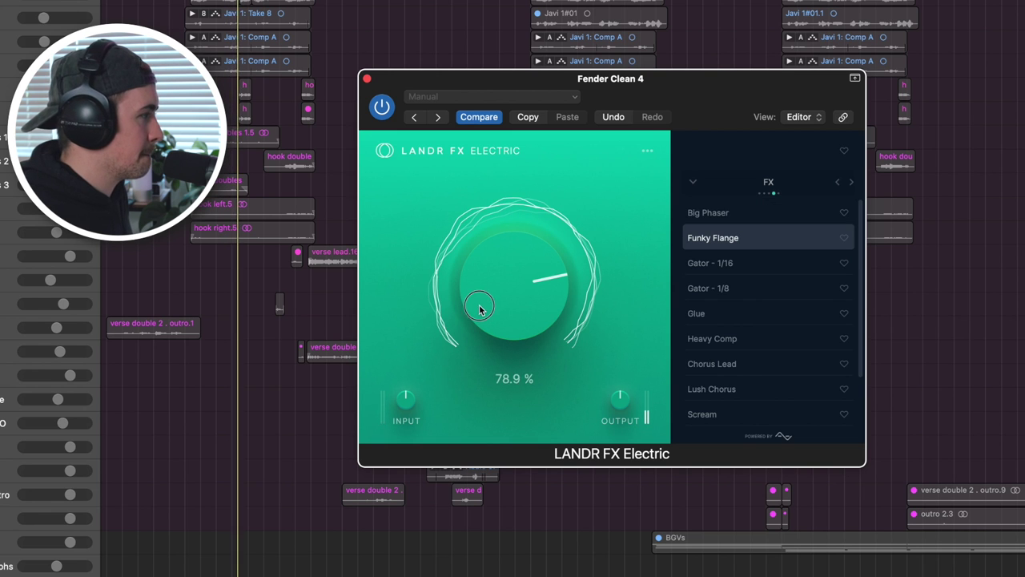
left_click_drag(480, 305, 778, 218)
left_click(845, 212)
left_click(845, 238)
mouse_move(509, 278)
left_mouse_down()
mouse_move(510, 325)
mouse_move(523, 281)
left_mouse_up()
Audition Gator - 1/16, Gator - 1/8 (Blend ~72%) and Glue, A/B-ing the effect bypass
left_click(726, 262)
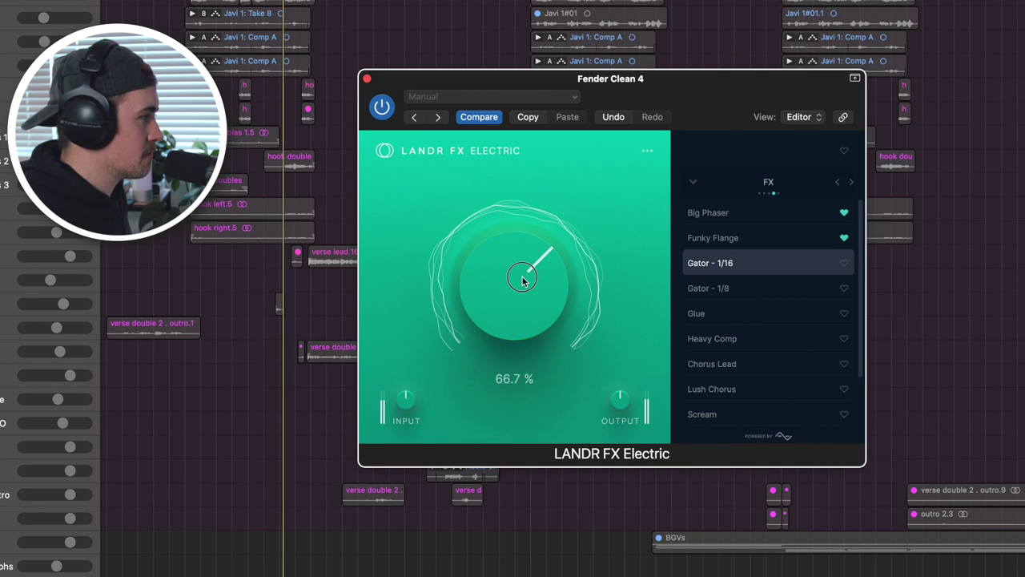
left_click(771, 295)
left_click_drag(512, 289, 490, 269)
left_click(760, 313)
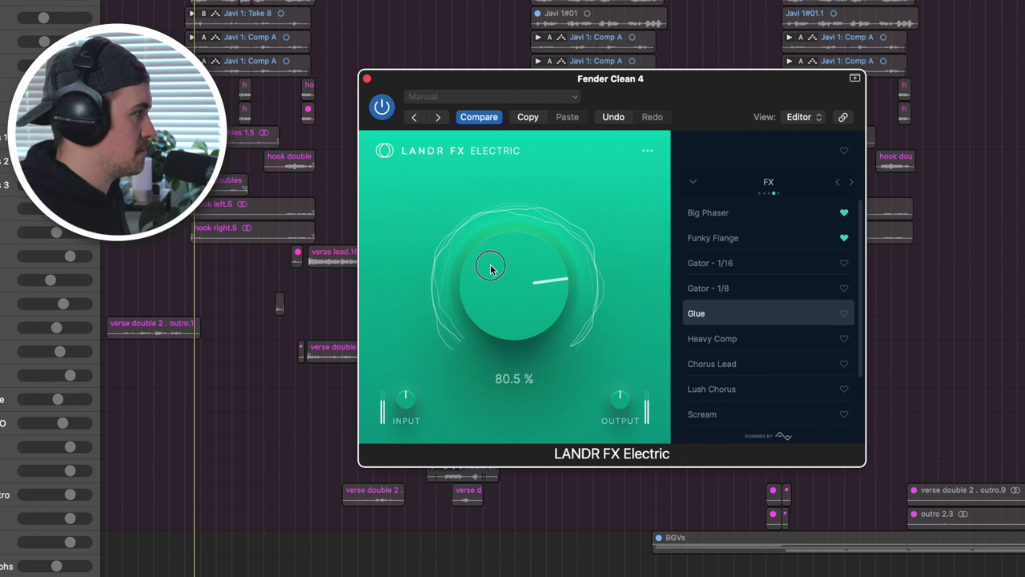
left_click(384, 107)
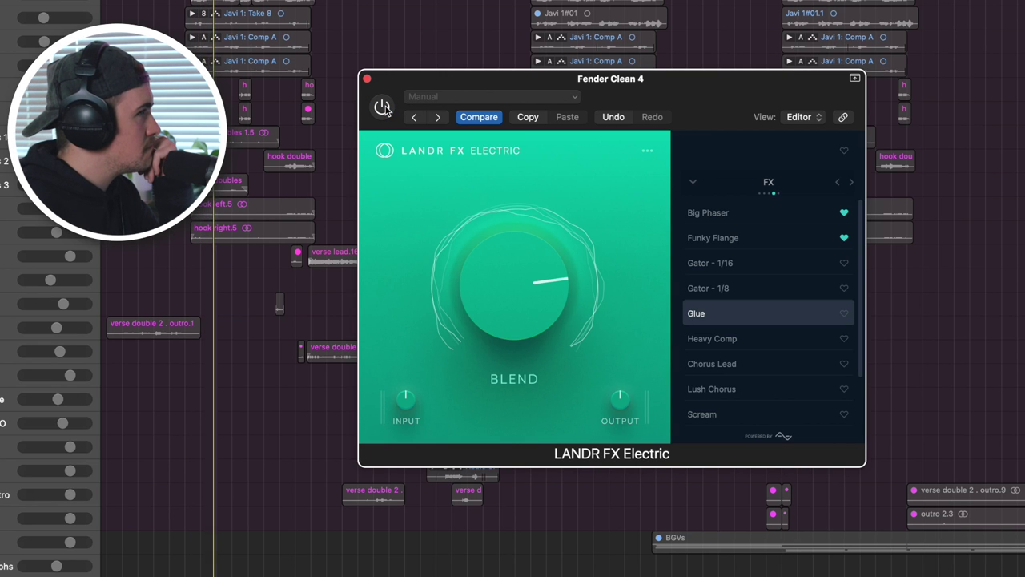
left_click(383, 106)
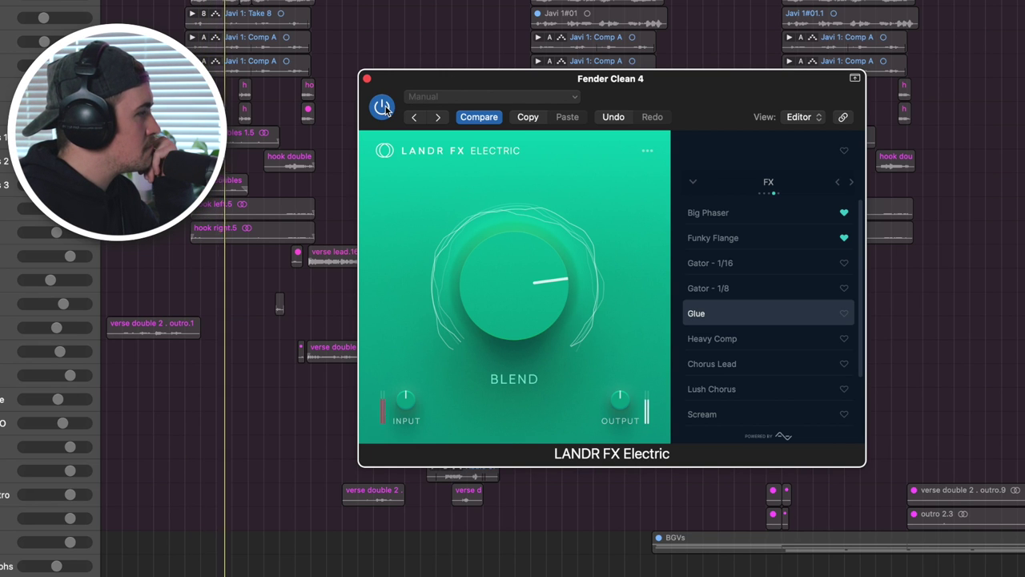
left_click(384, 106)
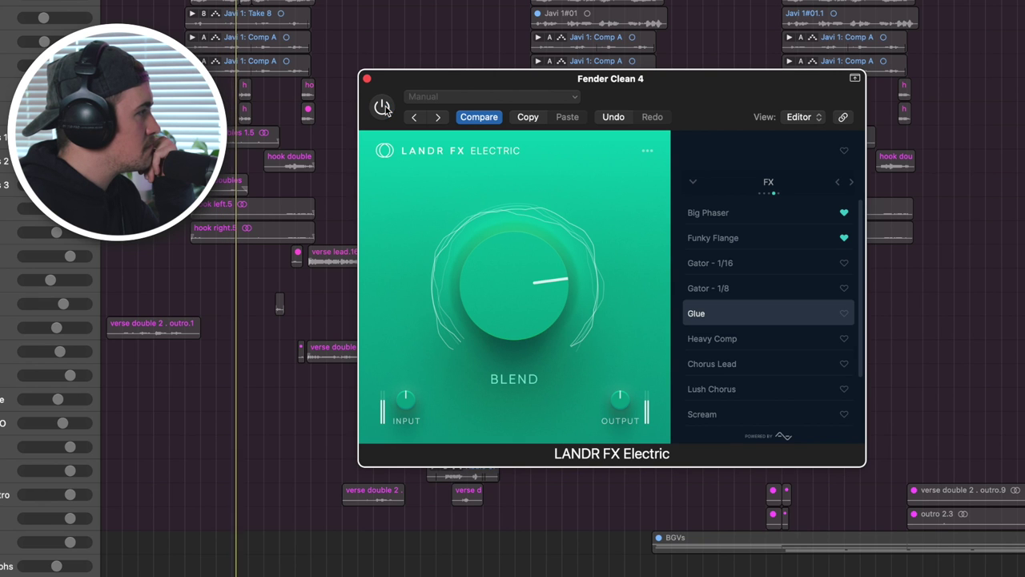
left_click(384, 106)
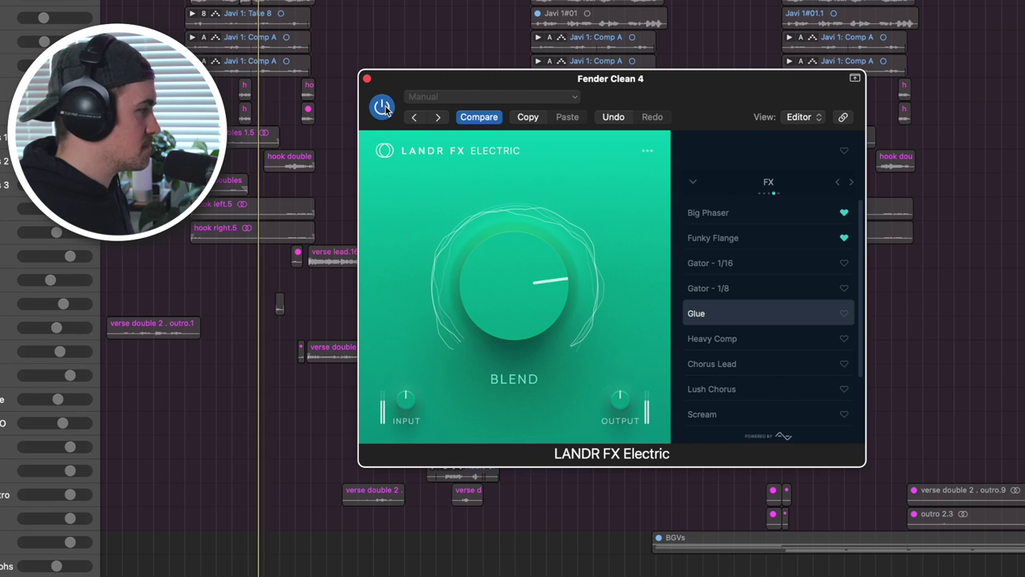
left_click(384, 107)
Audition Heavy Comp at about 84% Blend and Chorus Lead at about 81% with the effect on
left_click(764, 345)
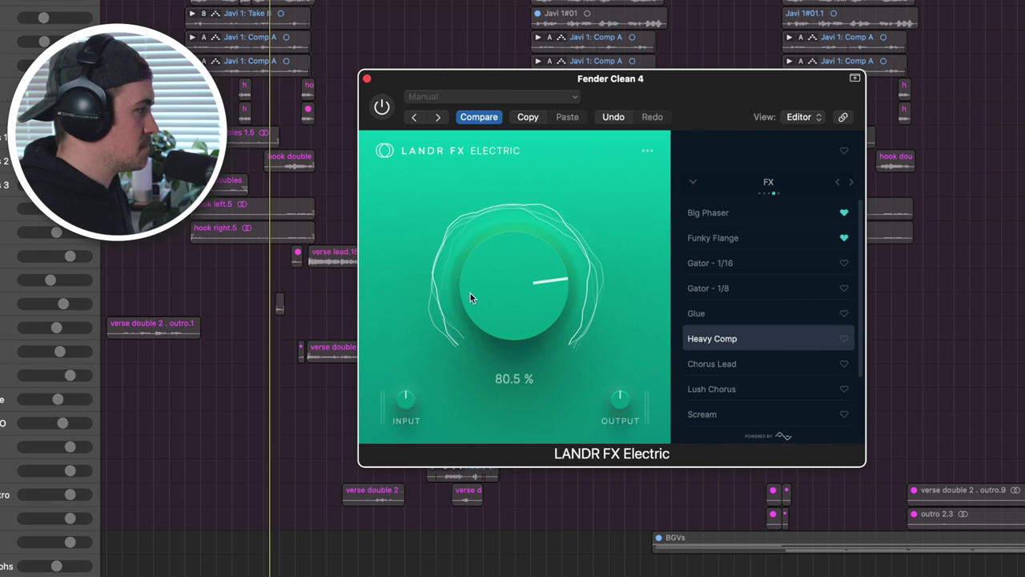
left_click_drag(467, 297, 515, 303)
left_click(769, 364)
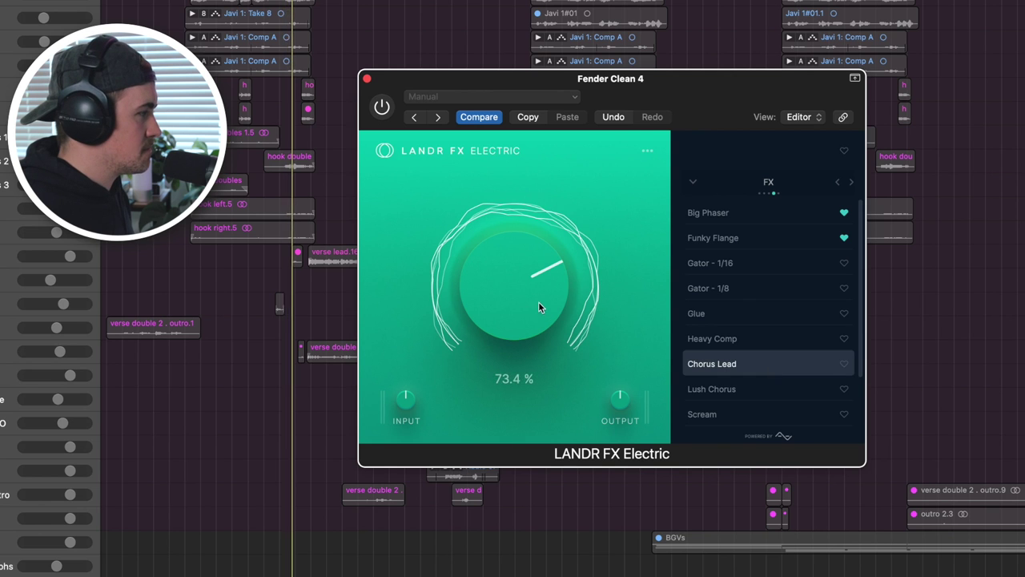
left_click(383, 108)
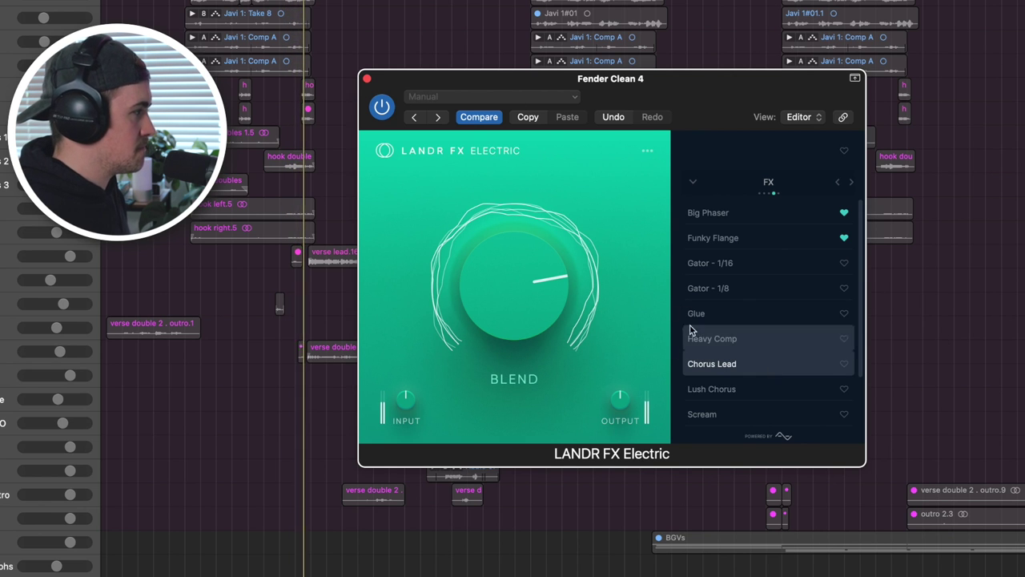
left_click_drag(526, 306, 522, 305)
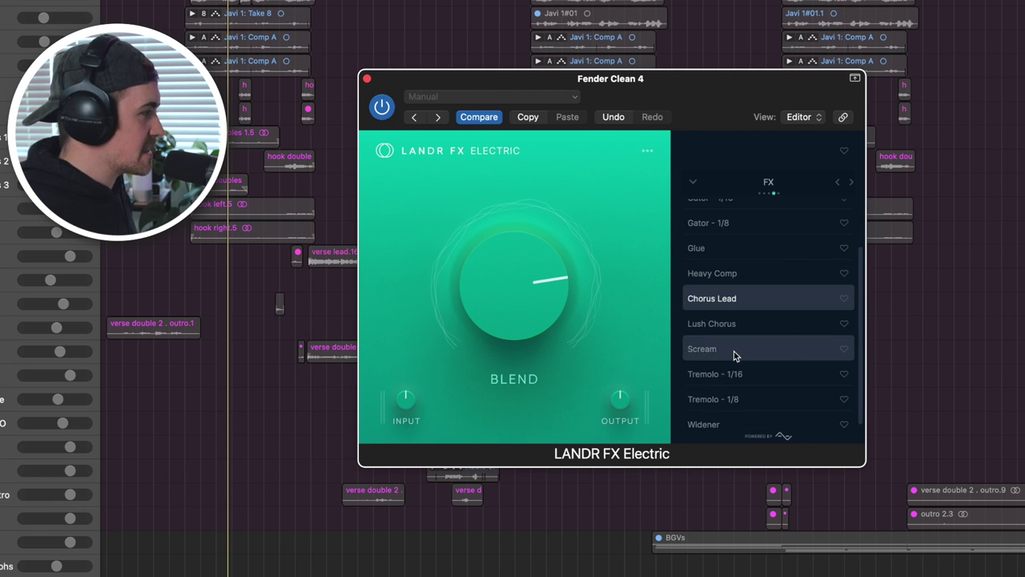
scroll(761, 317, "down", 3)
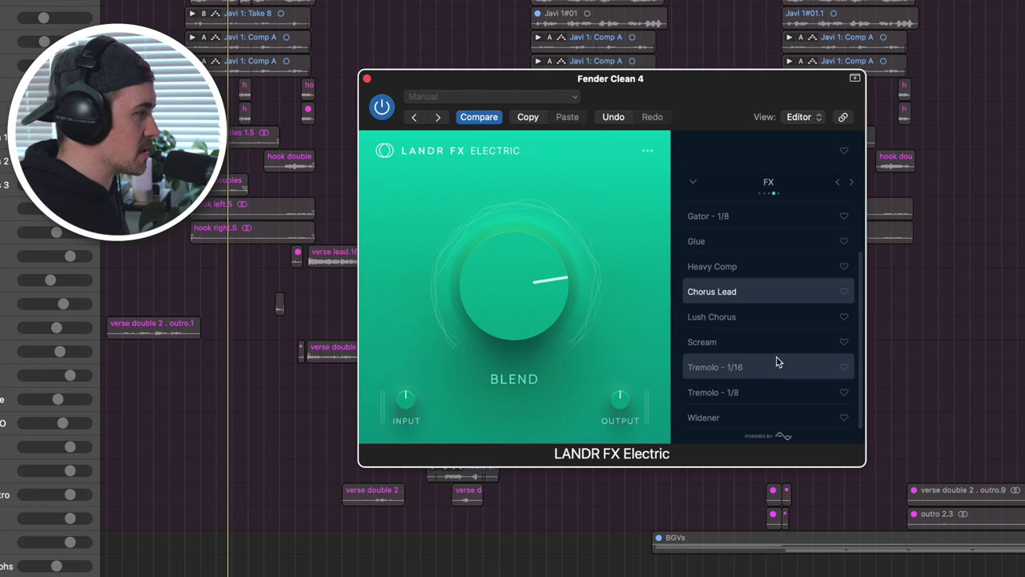
left_click(836, 183)
left_click(850, 184)
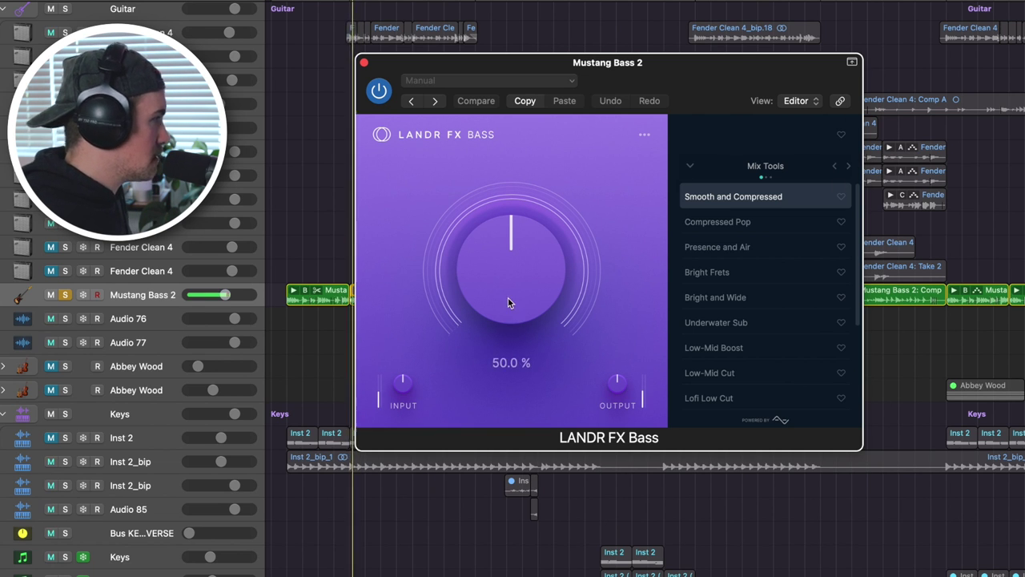
Audition Compressed Pop, Presence and Air and Bright Frets with Blend ~63–73%, favouriting Bright Frets
left_click_drag(506, 298, 497, 272)
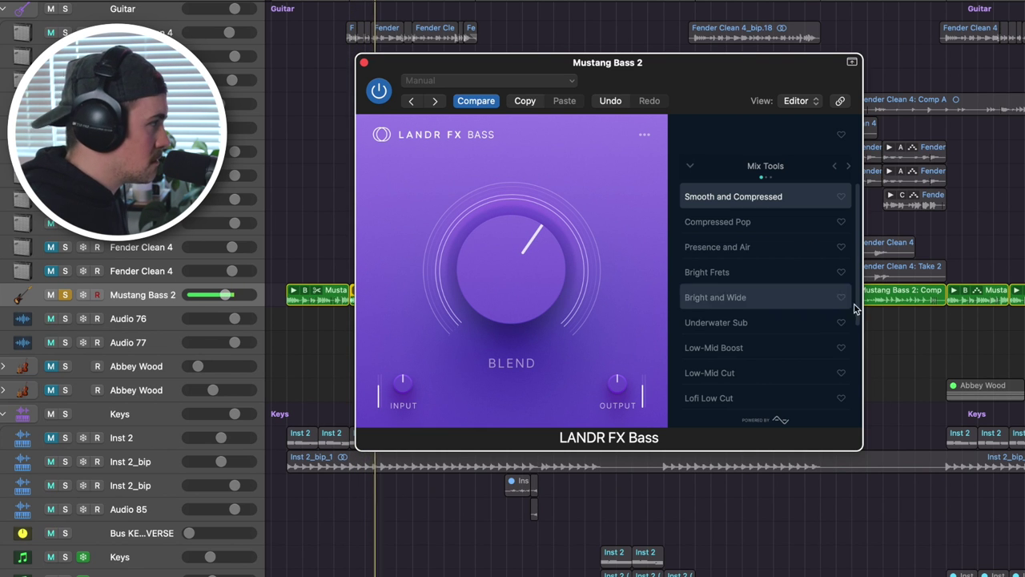
left_click(805, 230)
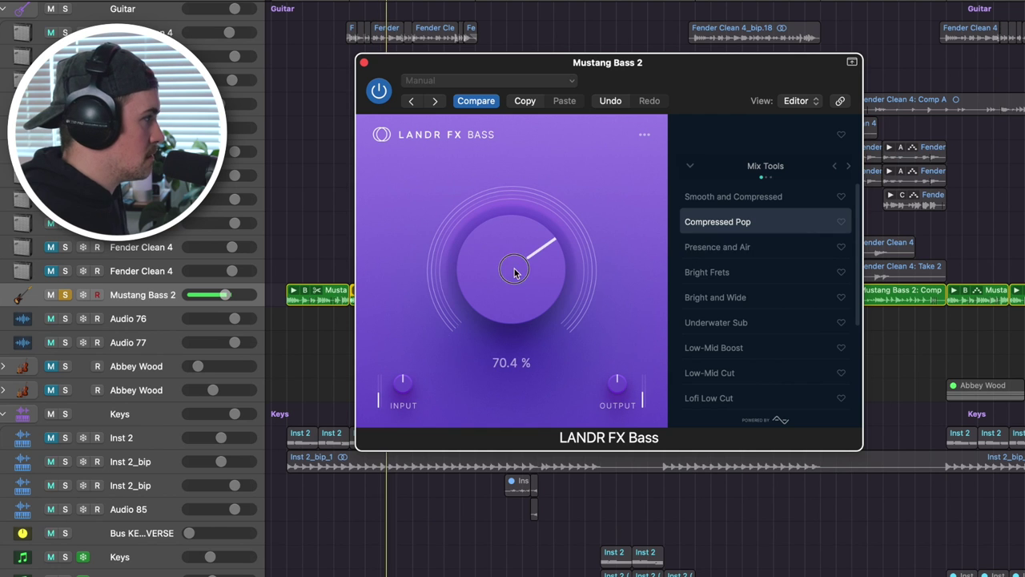
left_click(769, 247)
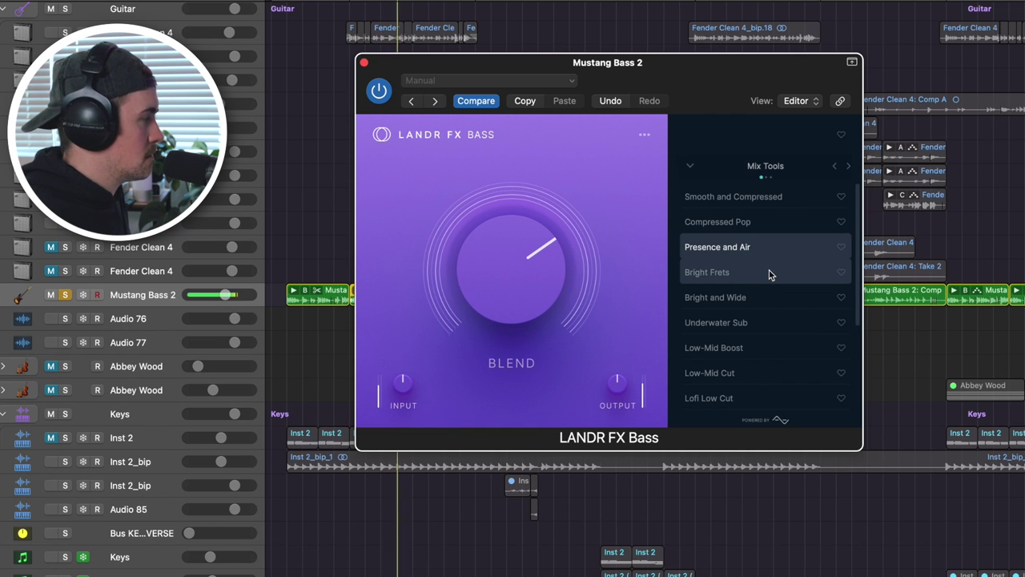
mouse_move(515, 310)
left_click_drag(515, 310, 500, 286)
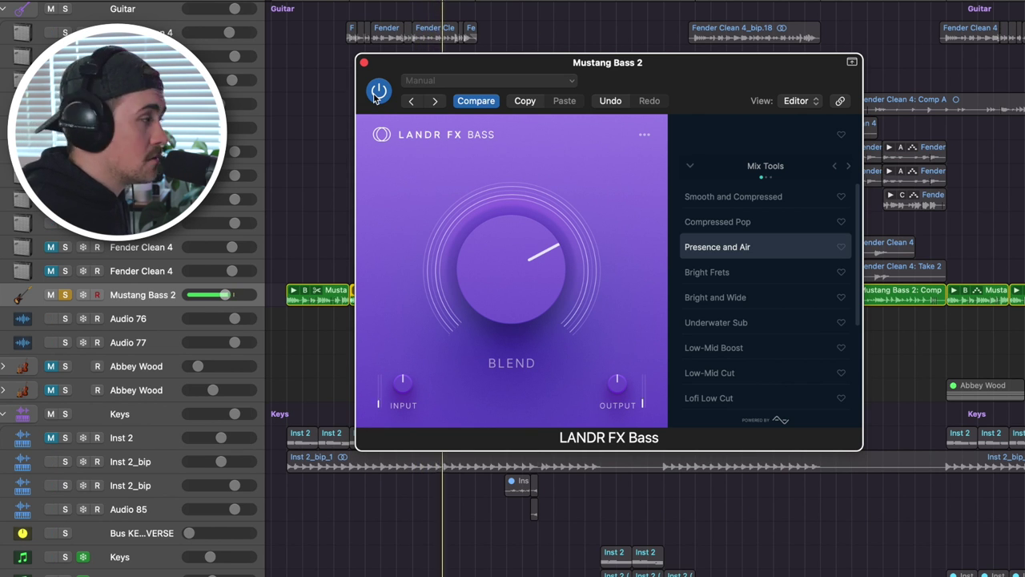
left_click(725, 273)
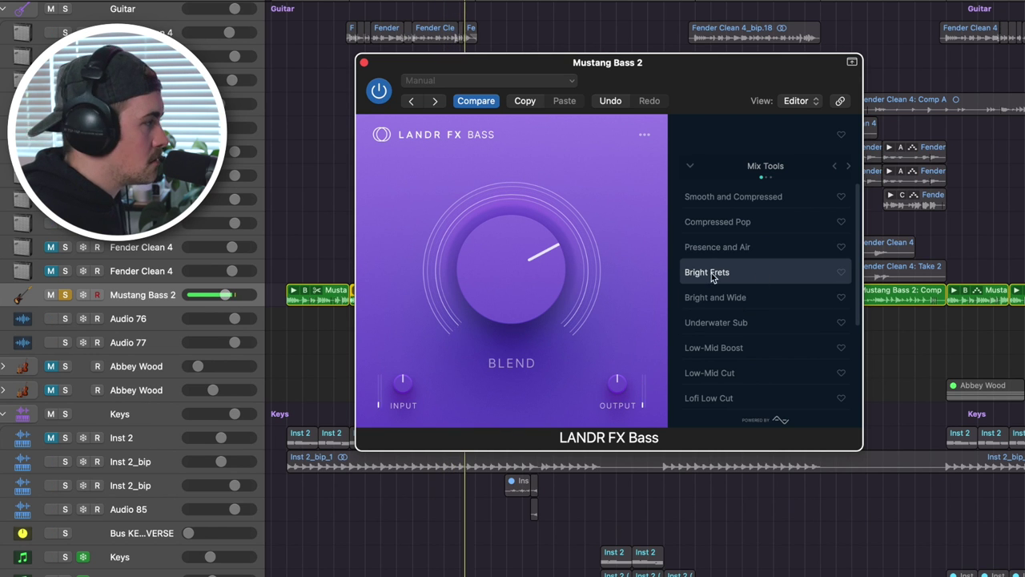
left_click(842, 272)
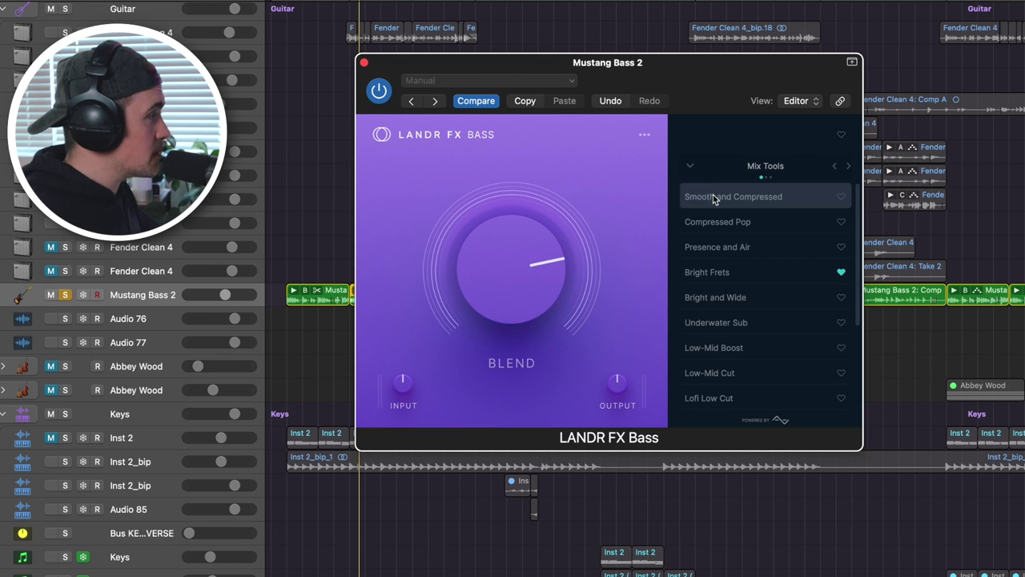
left_click(690, 168)
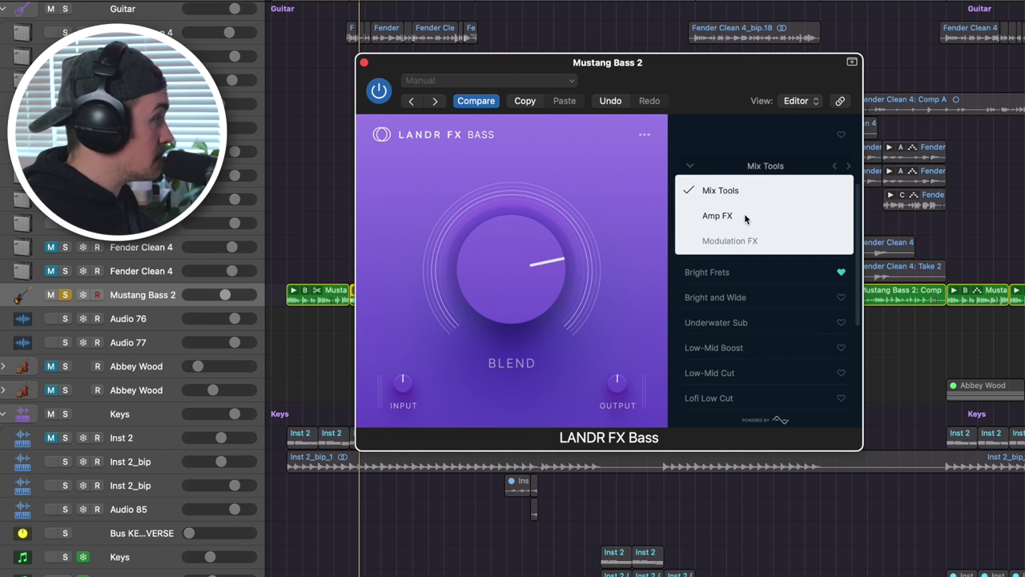
Switch LANDR FX Bass to Amp FX, load In A Box and raise Blend to about 82%
left_click(782, 147)
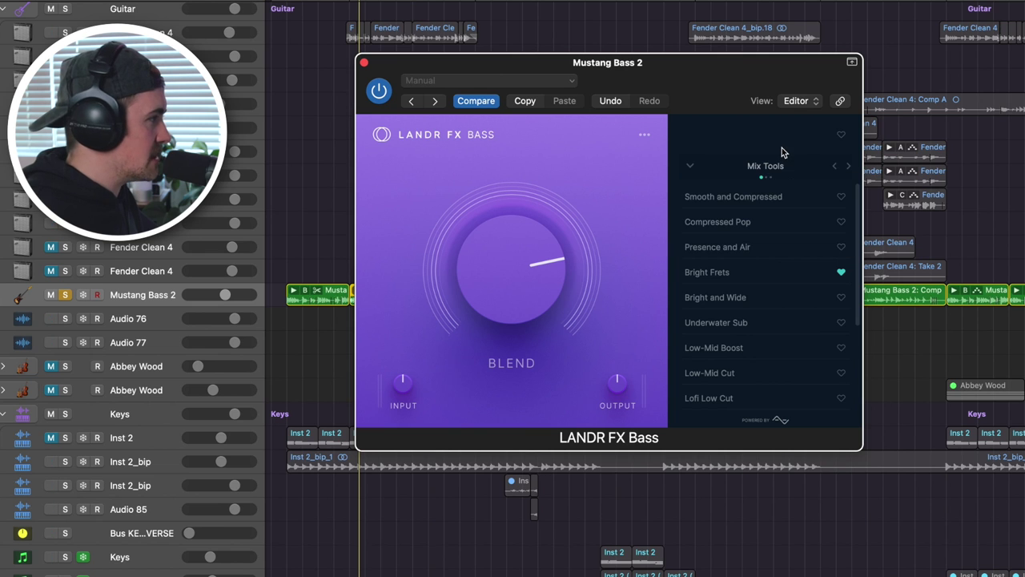
left_click(850, 166)
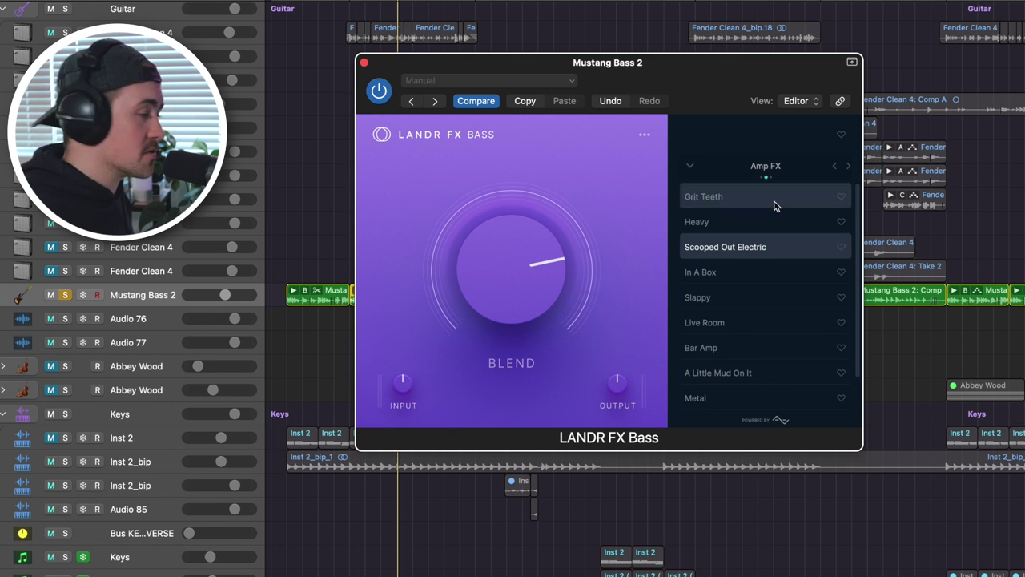
left_click(722, 271)
left_click_drag(546, 270, 519, 273)
Audition the Slappy, Live Room, Bar Amp, A Little Mud On It, Metal and Degraded presets
left_click(753, 297)
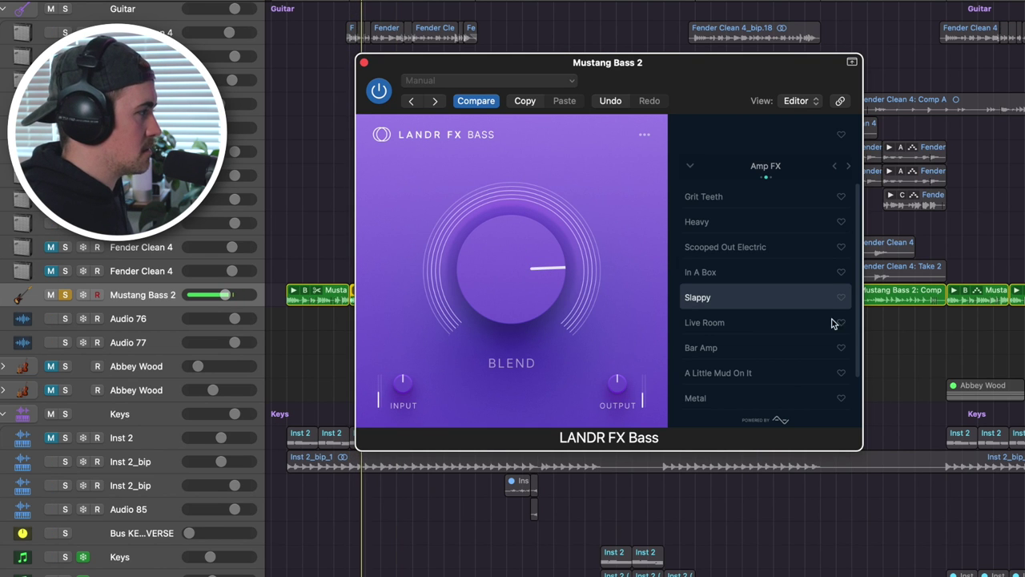
left_click(735, 327)
left_click(736, 351)
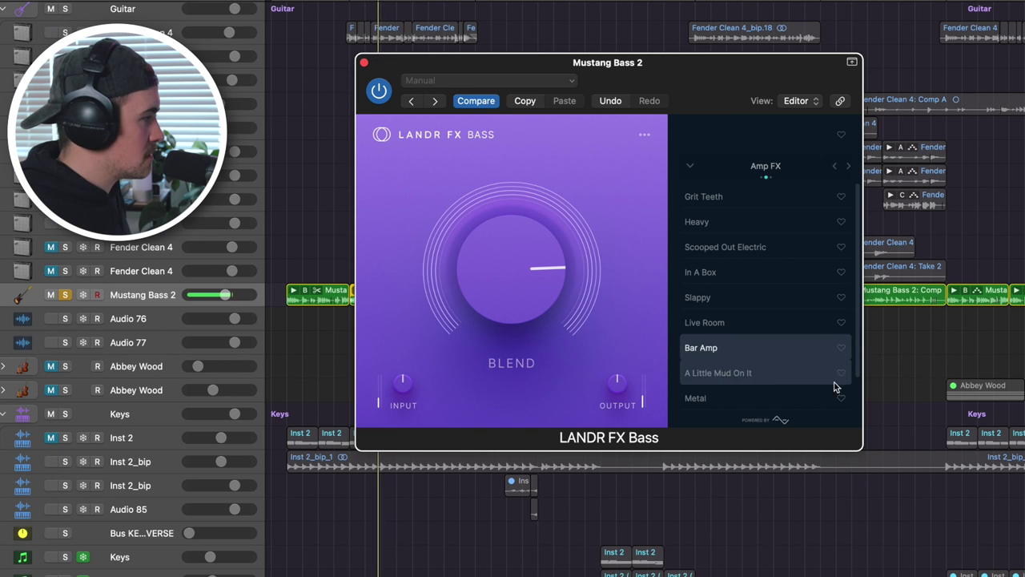
left_click(772, 373)
scroll(771, 374, "down", 1)
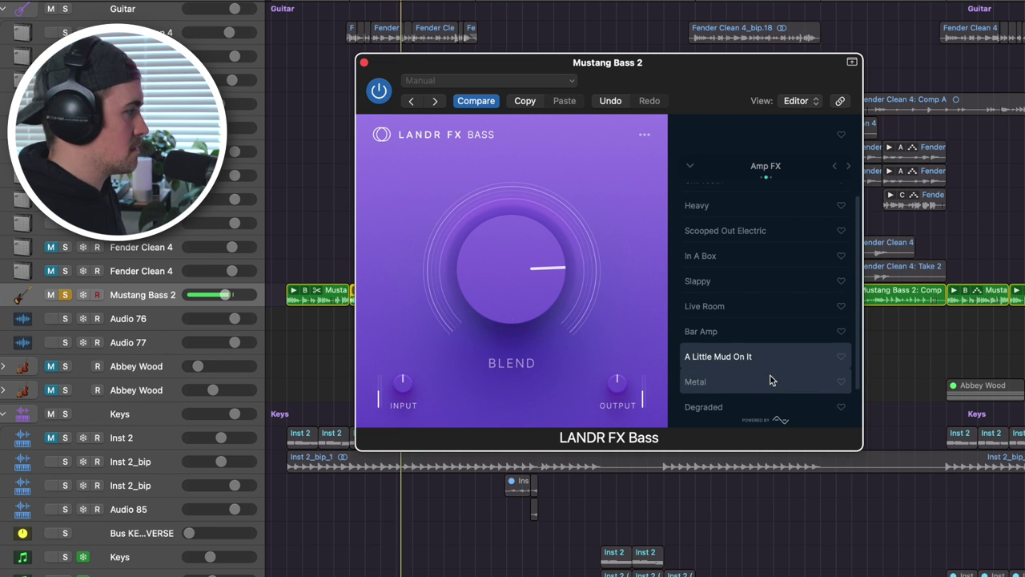
left_click(777, 381)
scroll(777, 378, "down", 1)
left_click(776, 393)
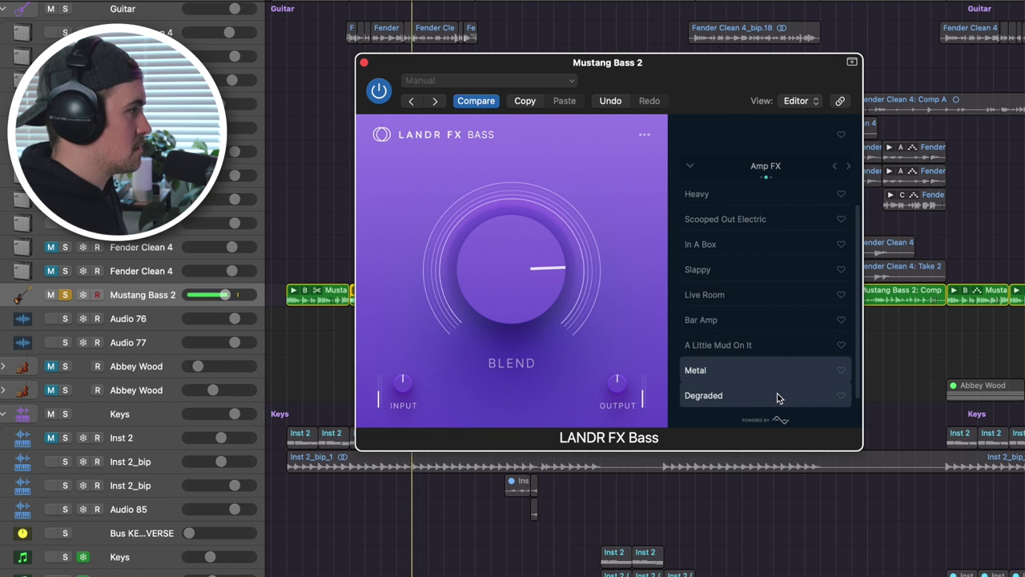
Audition Modulation FX presets Blade's Edge, Quarter Wah and Sixteenth Wah, then load More Sub
left_click(849, 165)
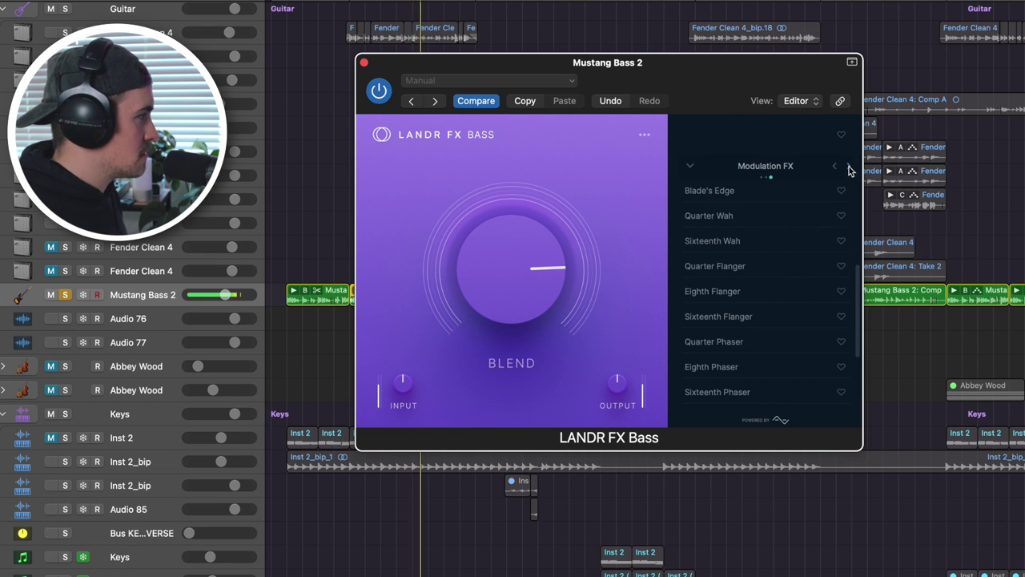
left_click(734, 194)
left_click(742, 222)
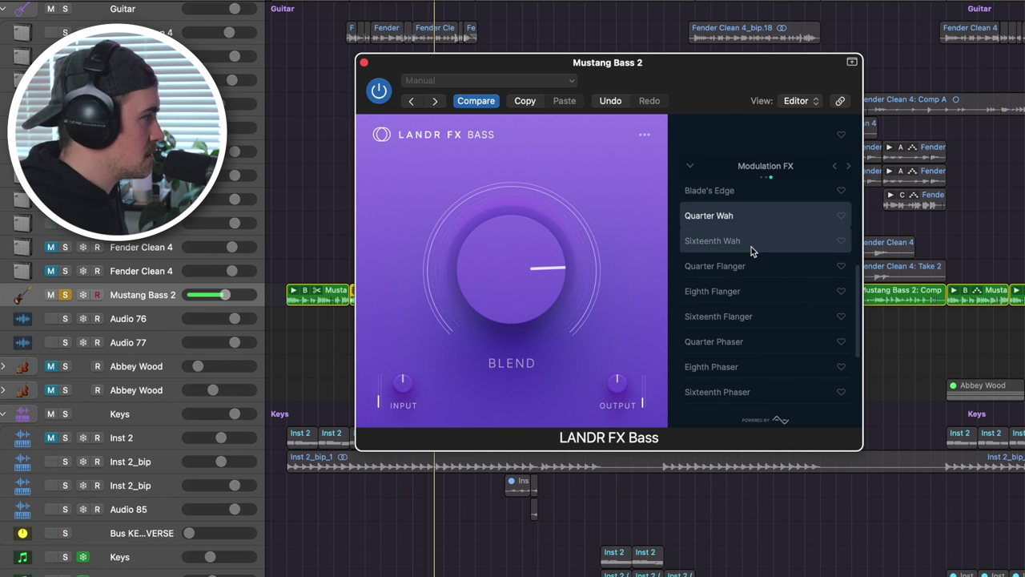
left_click(748, 244)
scroll(751, 352, "down", 5)
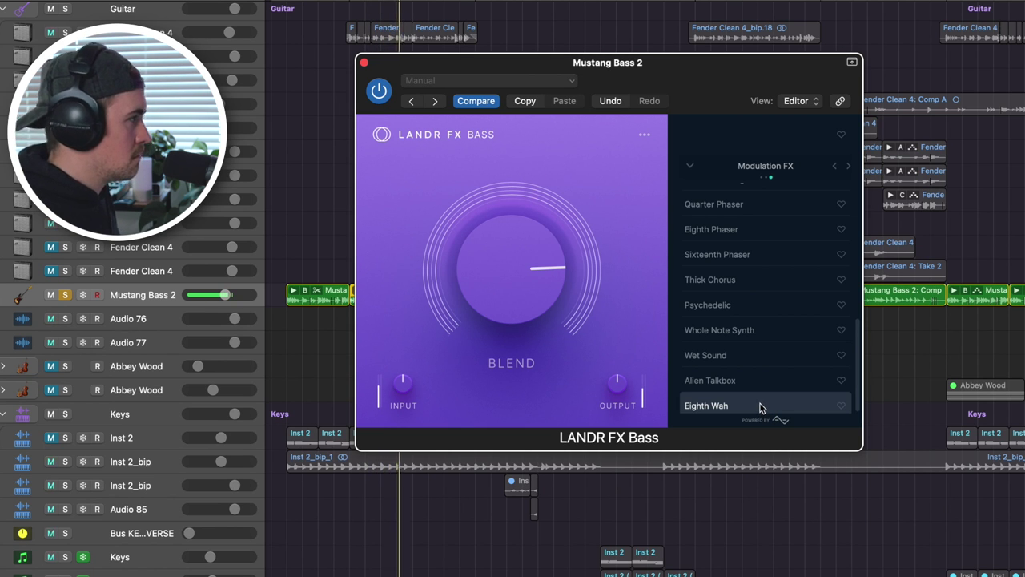
scroll(760, 409, "up", 5)
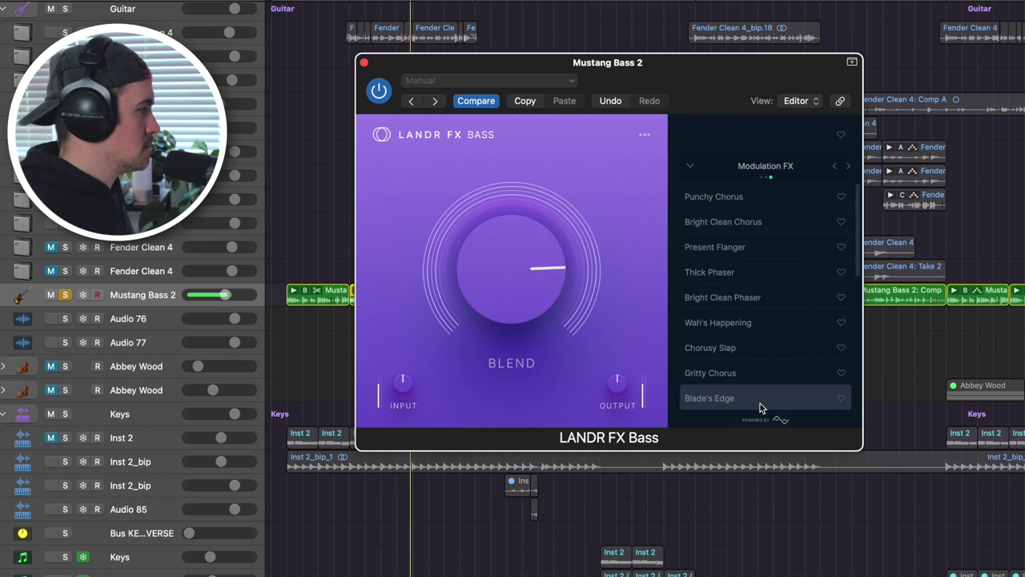
scroll(769, 368, "up", 5)
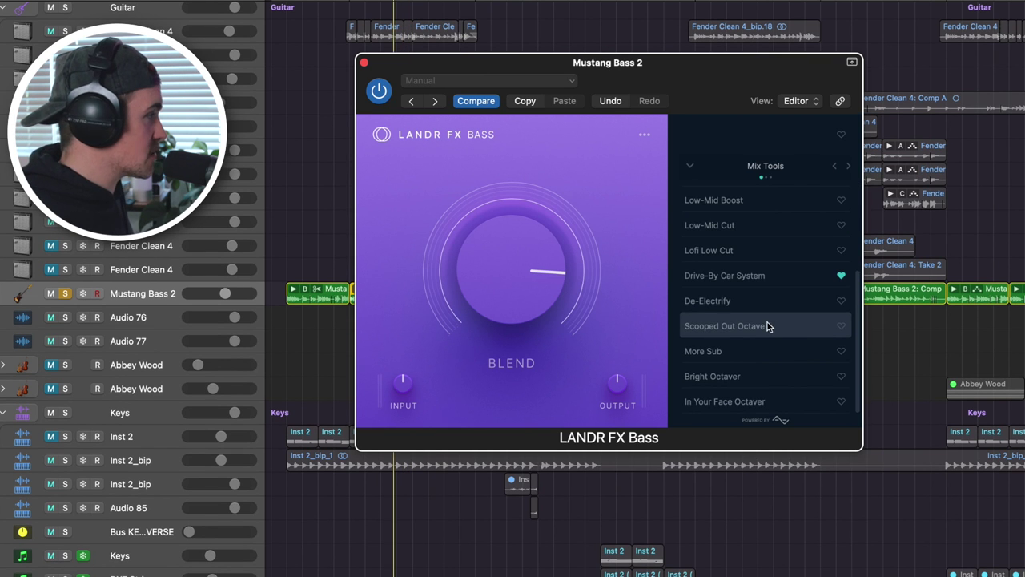
left_click(757, 351)
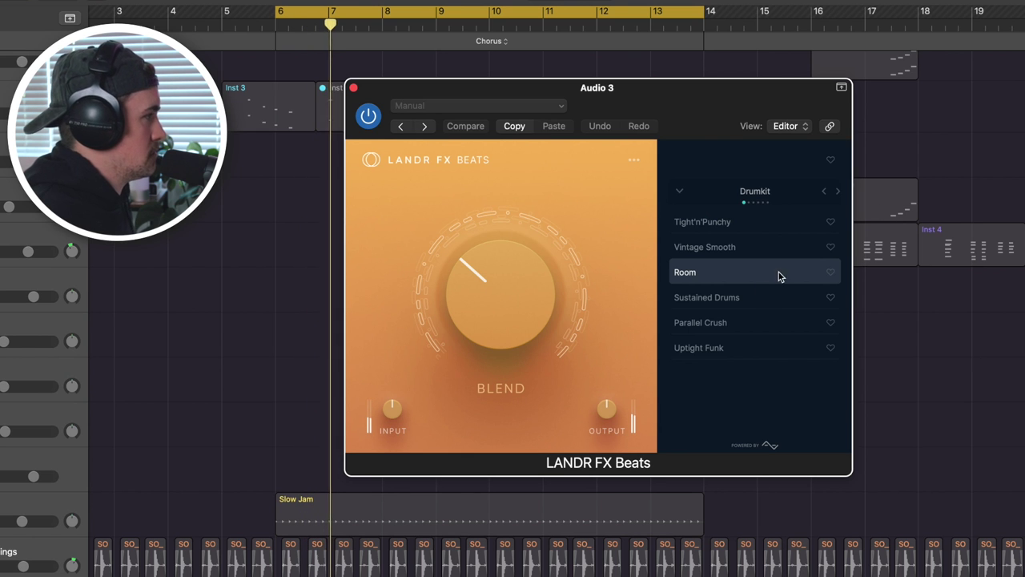
Favourite the Room drum preset, raise Blend to about 79%, and A/B the Beats effect bypass
left_click(831, 272)
left_click_drag(498, 317, 470, 295)
left_click(364, 118)
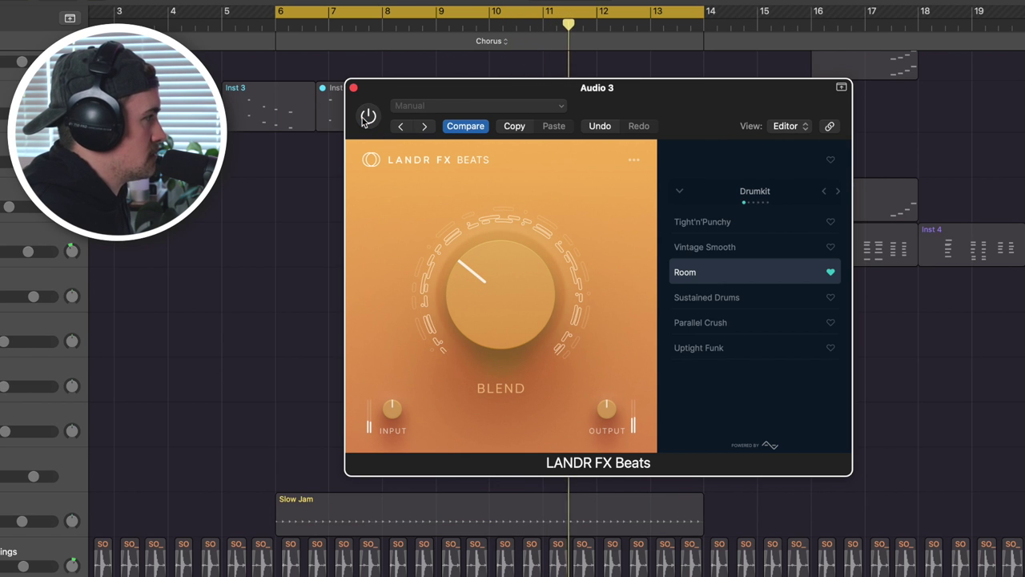
left_click(367, 118)
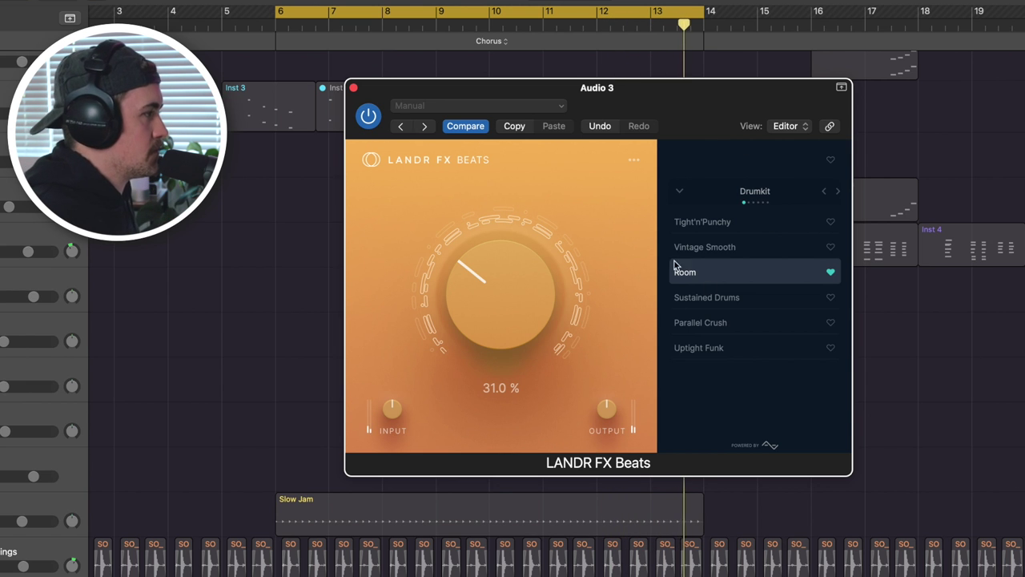
Try Vintage Smooth at ~59% blend, then Tight'n'Punchy, Sustained Drums, Parallel Crush and Uptight Funk
left_click(710, 249)
left_click_drag(485, 286, 480, 241)
left_click(705, 223)
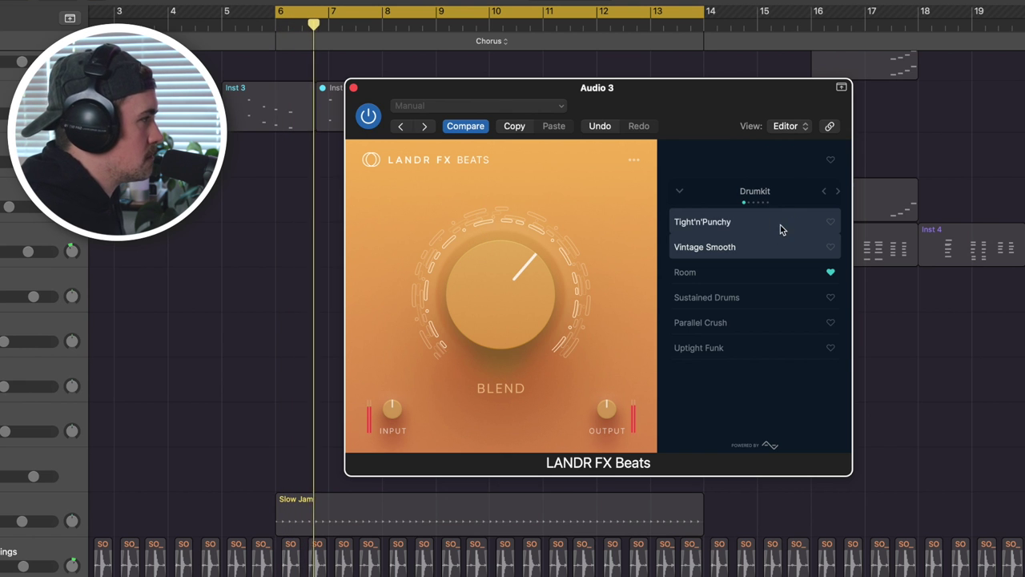
left_click(745, 301)
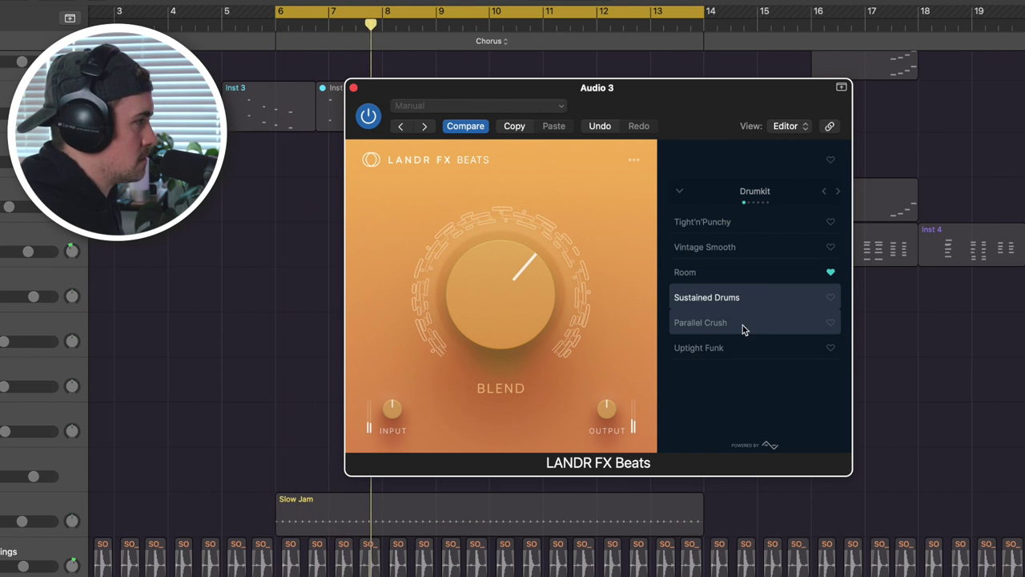
left_click(743, 325)
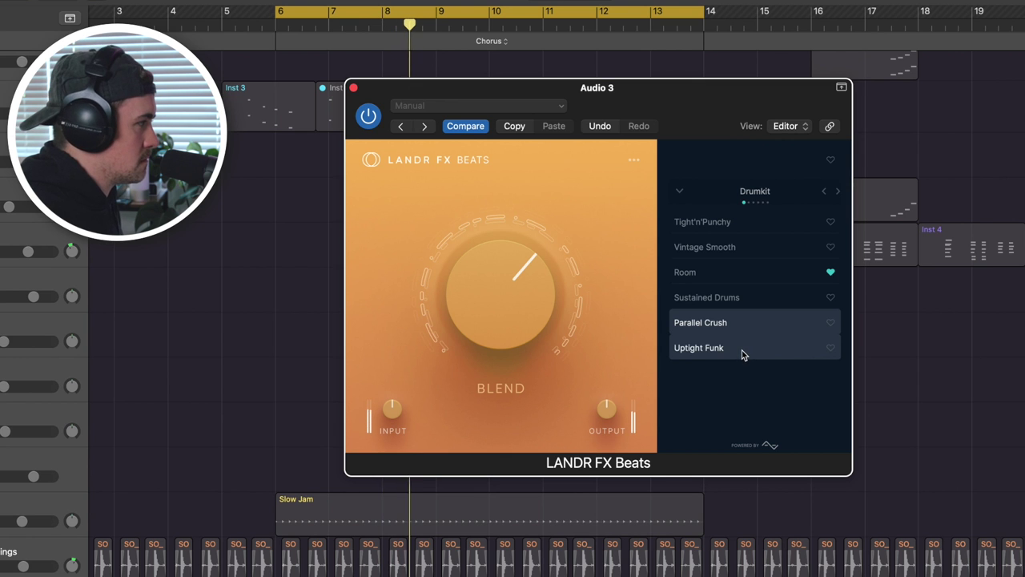
left_click(743, 350)
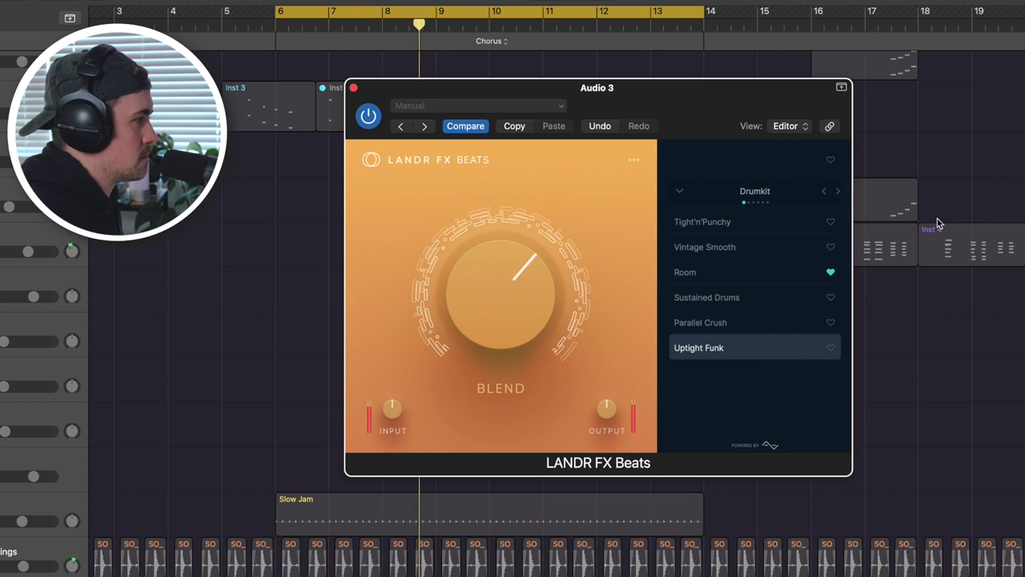
Step through the Kick and Snare groups to Cymbals, trying Smooth Cymbals and Tight Hats
left_click(839, 191)
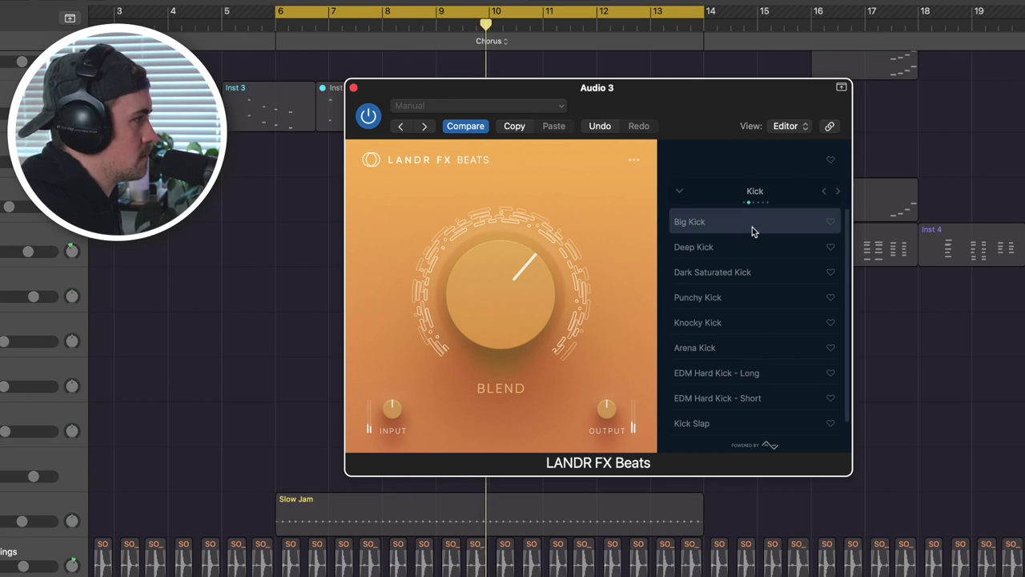
scroll(752, 227, "right", 2)
left_click(756, 324)
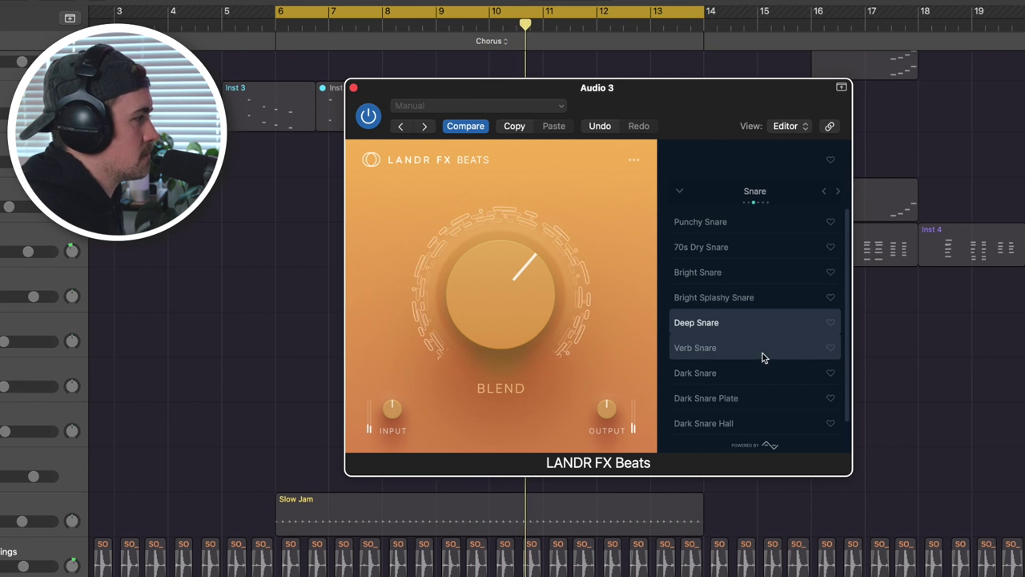
left_click(838, 192)
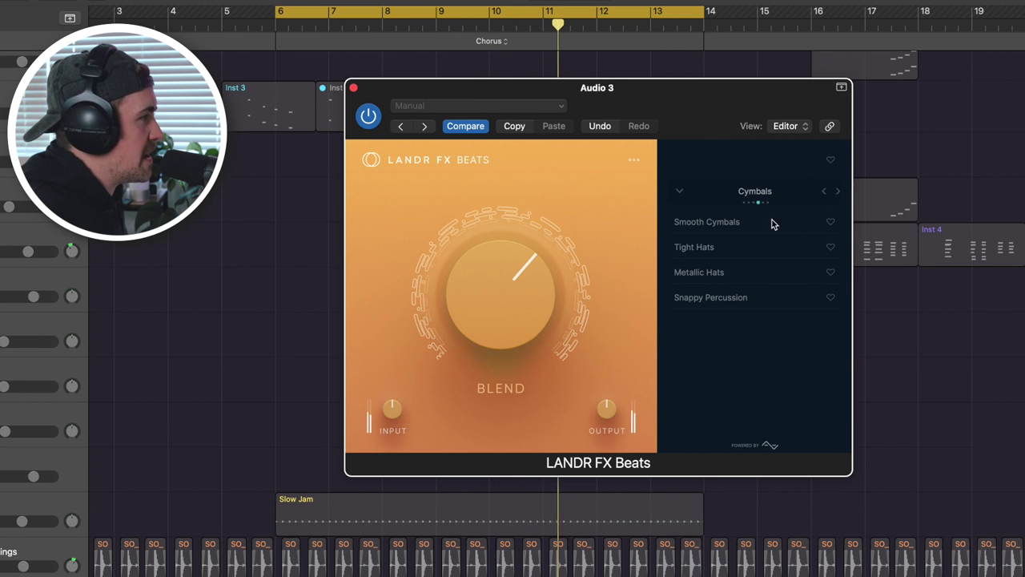
left_click(740, 228)
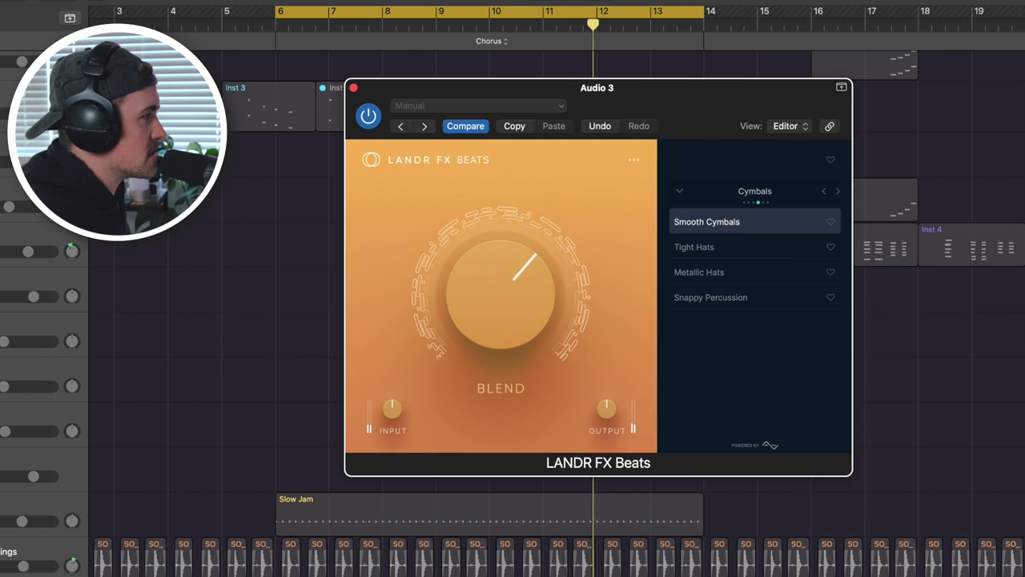
left_click(773, 245)
Step past EQ to the FX group and try Broken Boombox, 80s Power Toms and Motown
left_click(838, 191)
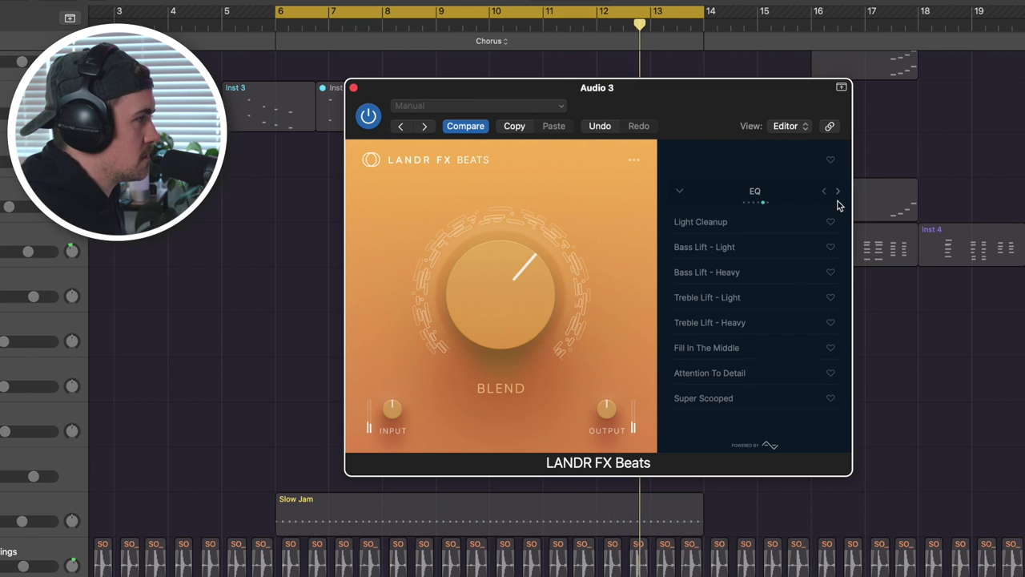
left_click(838, 192)
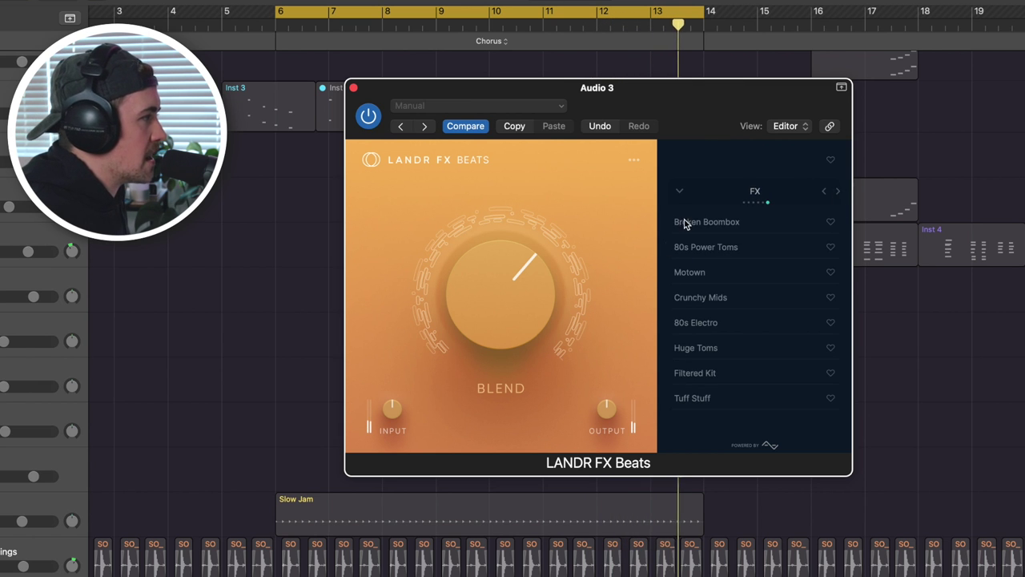
left_click(761, 224)
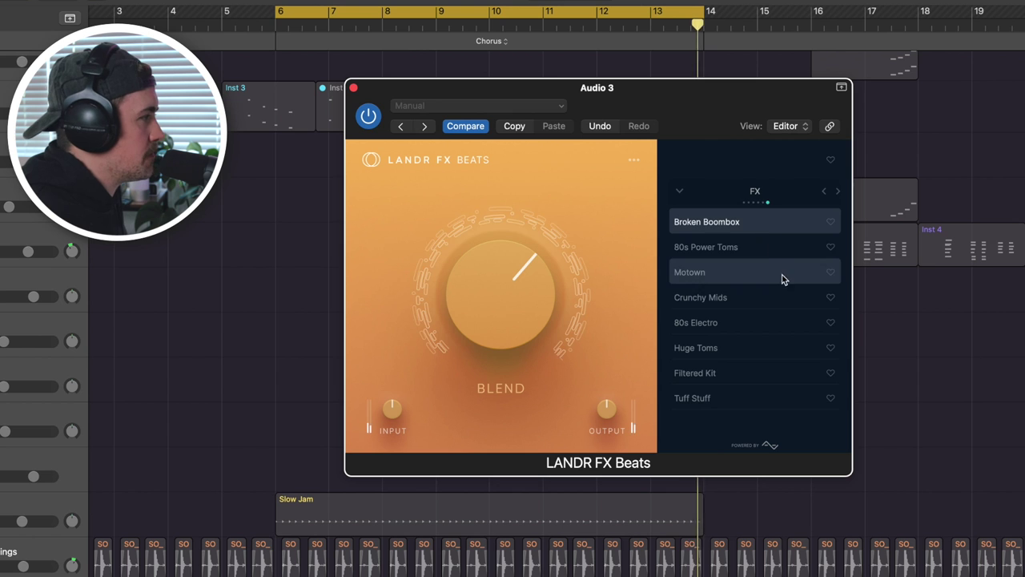
left_click(746, 250)
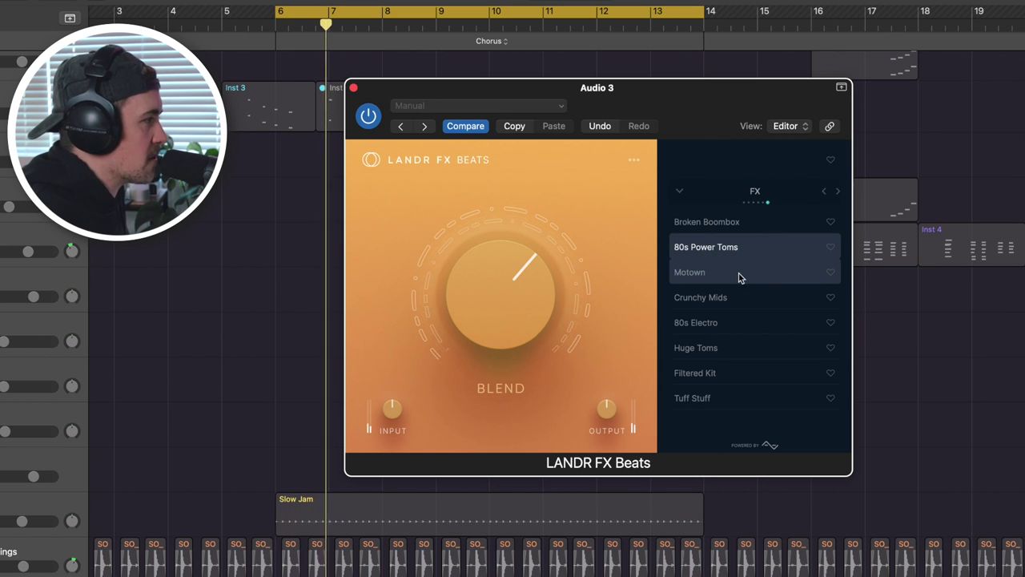
left_click(739, 273)
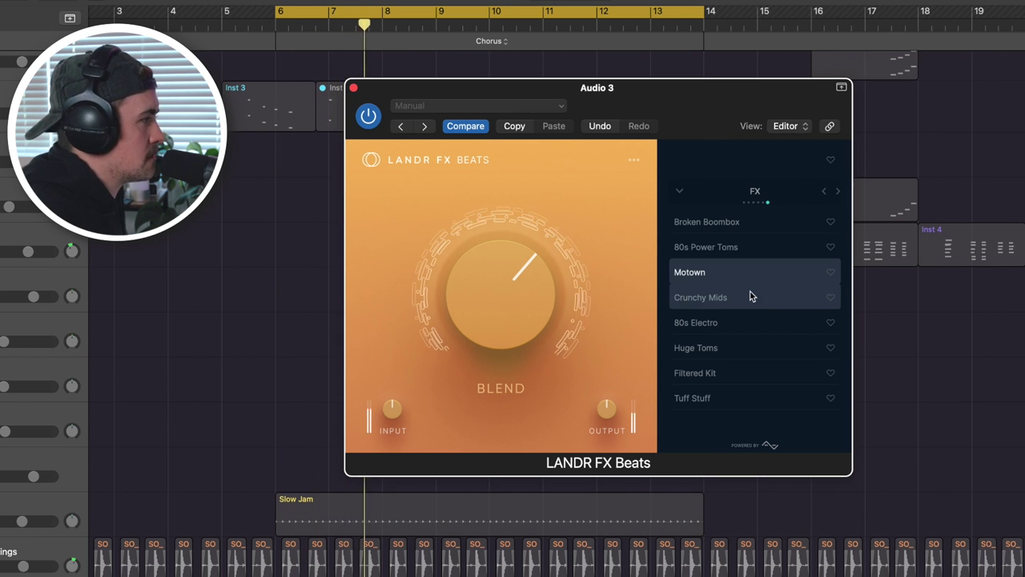
Return to the Drumkit group, then step through Kick and Snare to Cymbals
left_click(771, 192)
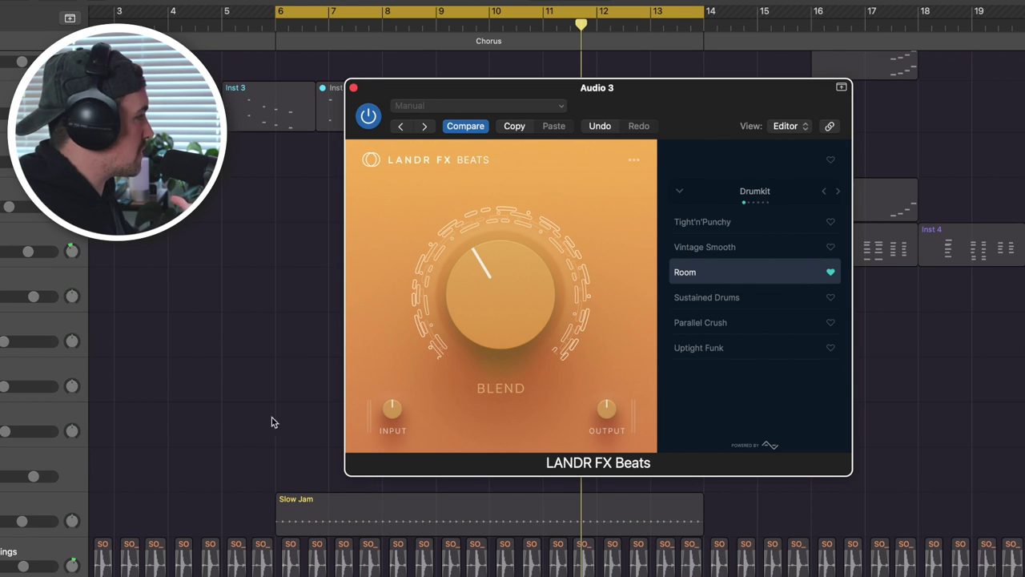
left_click(838, 192)
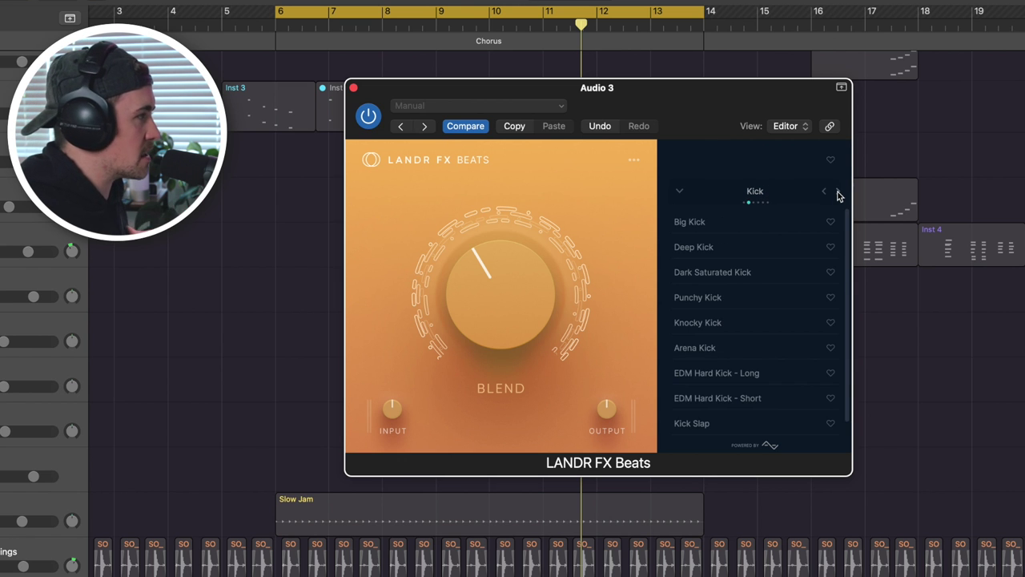
left_click(838, 193)
left_click(838, 193)
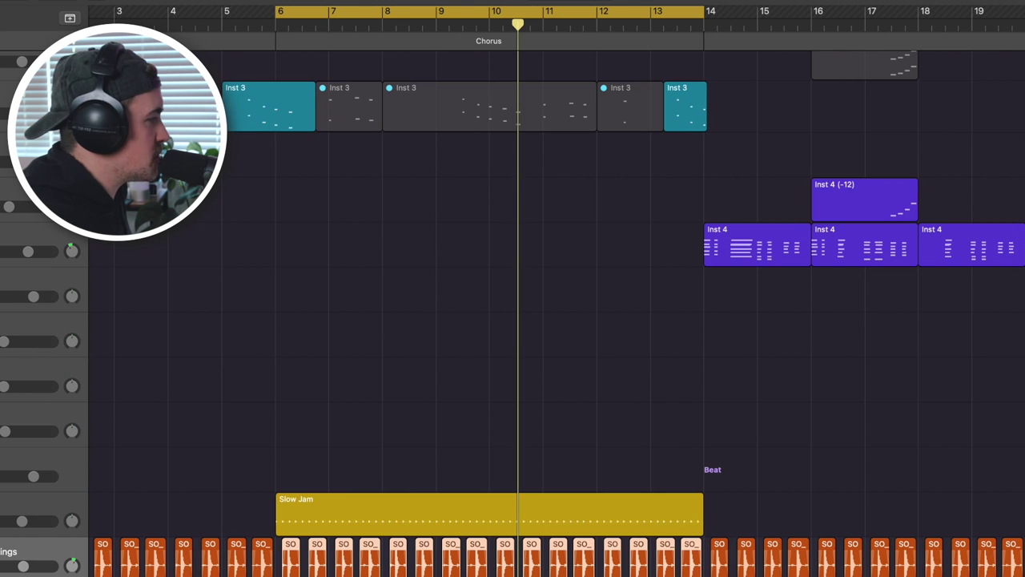
Solo and play the drum loop, open its LANDR FX Beats, and show the Snare presets
key("ctrl+s")
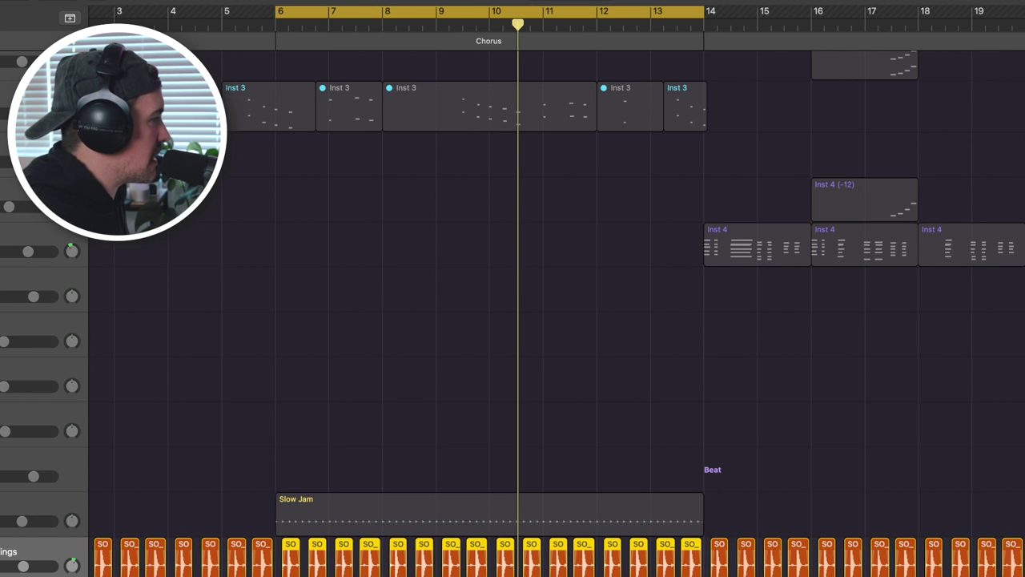
key("space")
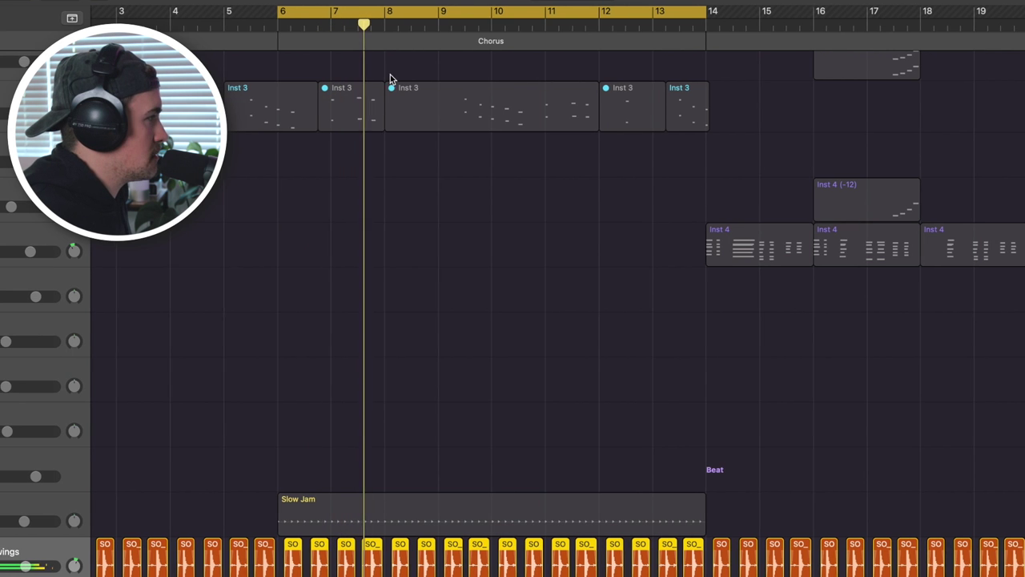
key("v")
left_click(797, 202)
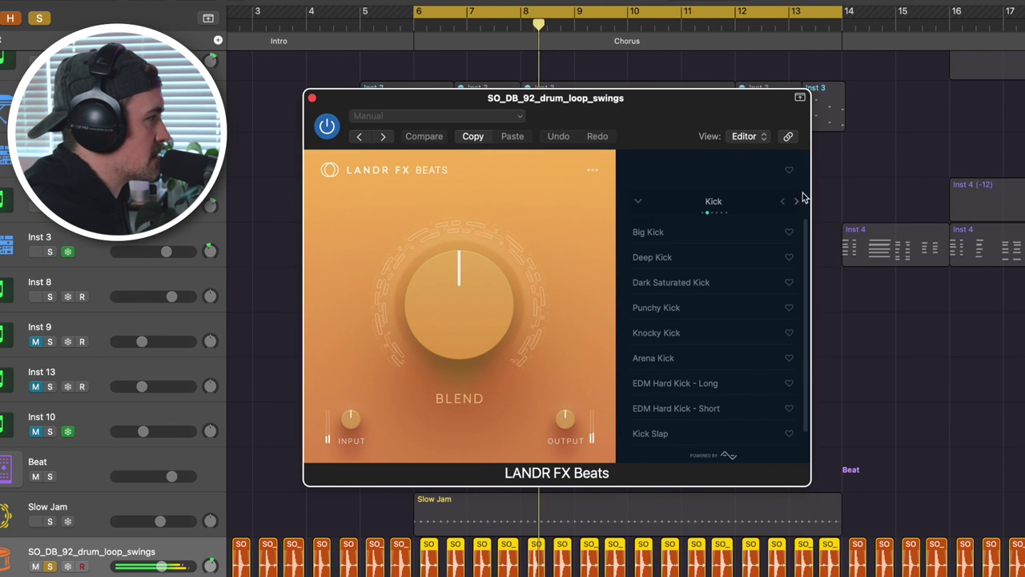
left_click(796, 202)
Try Punchy, 70s Dry, Bright (~68% blend), Bright Splashy and Deep Snare (~64% blend)
left_click(717, 230)
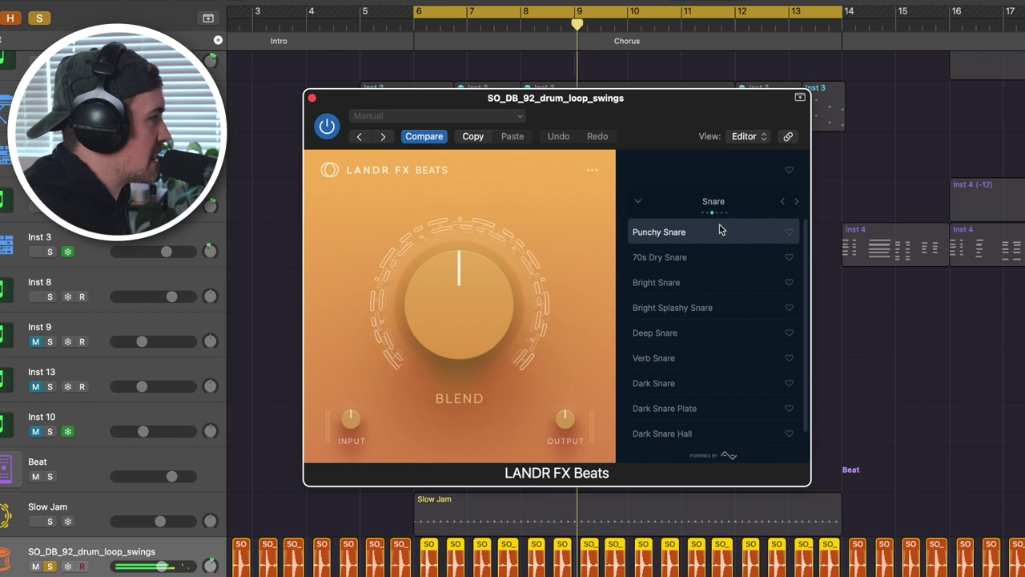
mouse_move(467, 325)
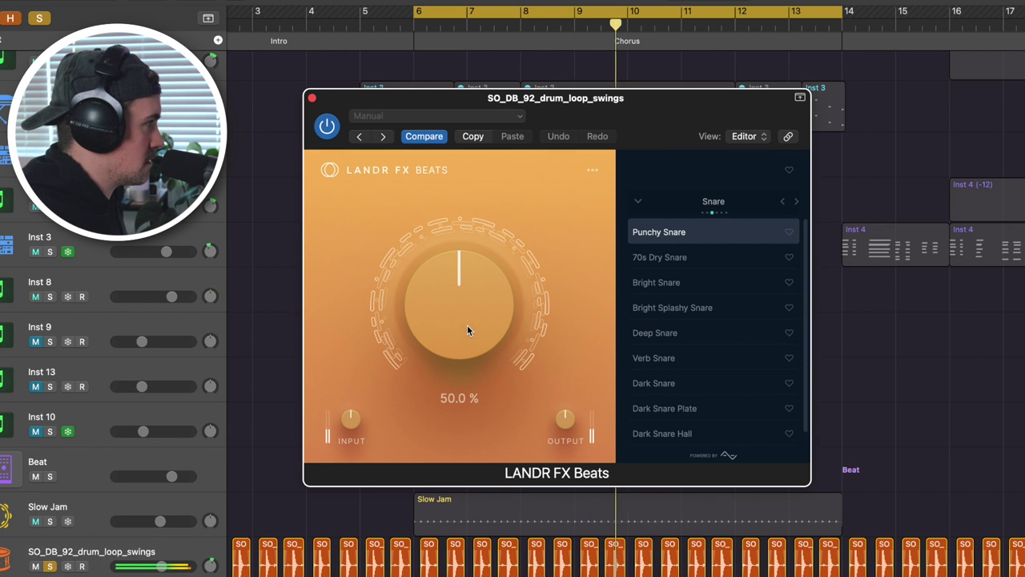
left_click(685, 258)
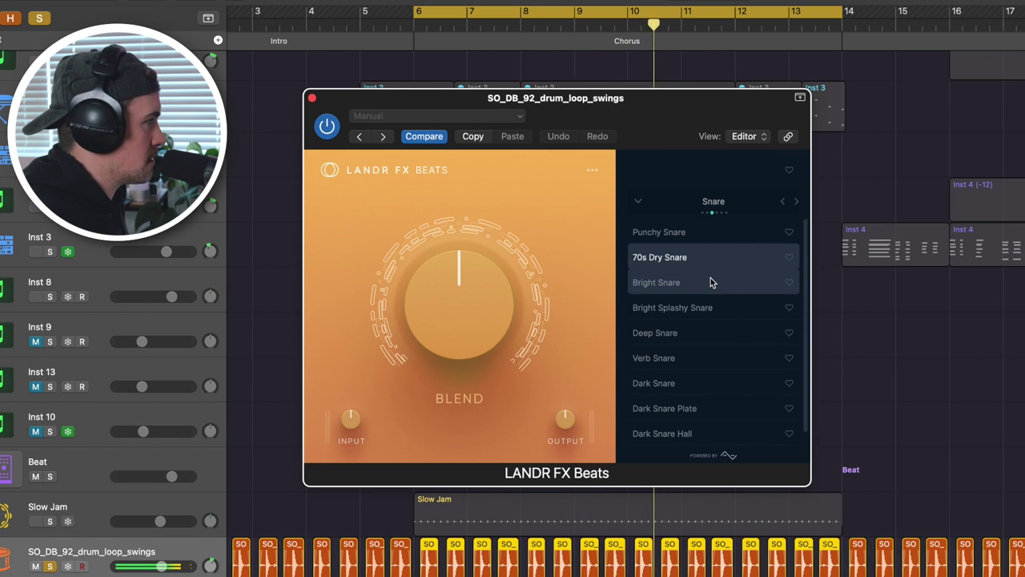
left_click(711, 280)
left_click_drag(492, 305, 448, 335)
left_click(725, 309)
mouse_move(445, 323)
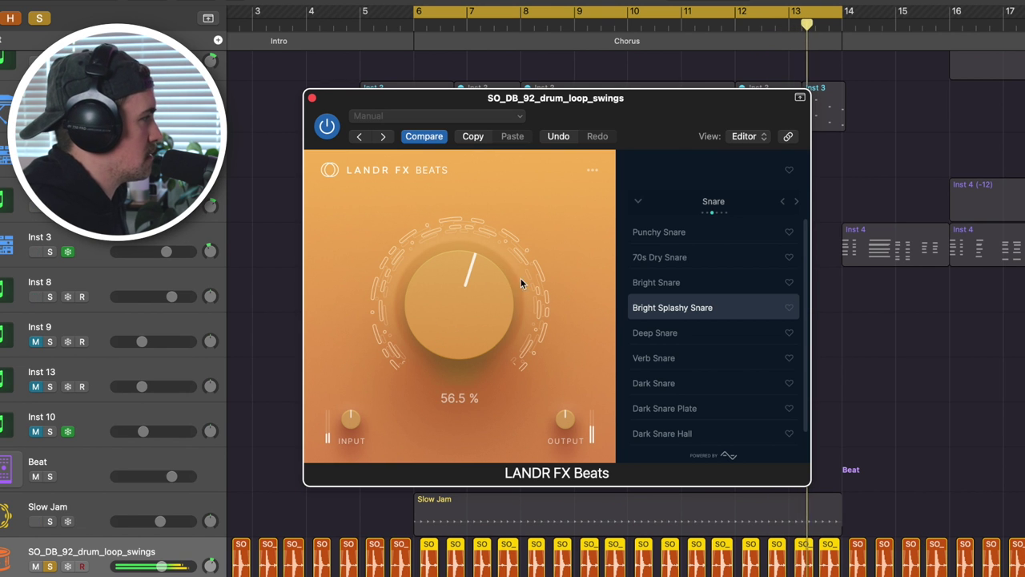
left_click(697, 336)
mouse_move(466, 309)
left_click_drag(466, 309, 471, 284)
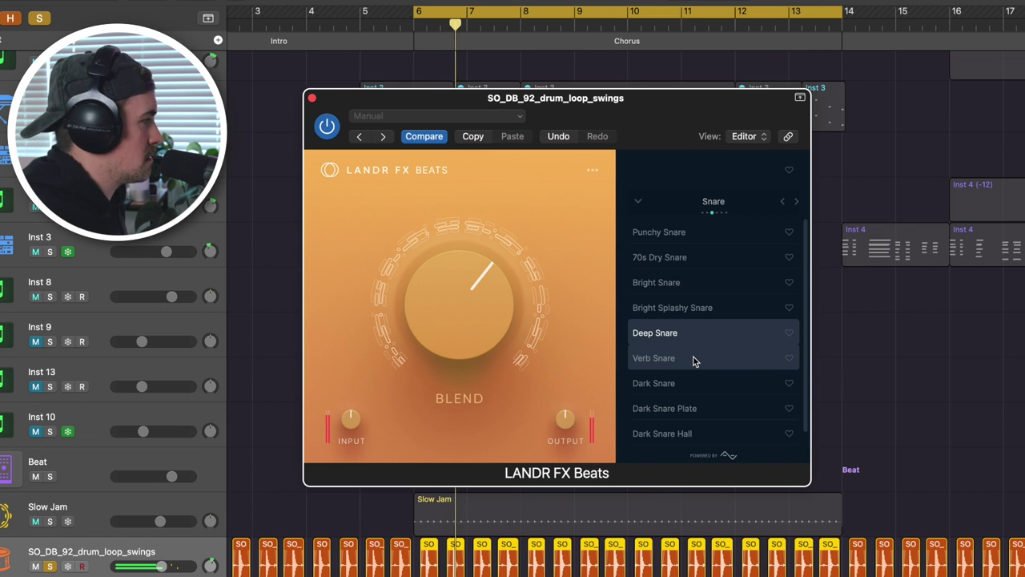
Try Verb Snare, Dark Snare, Dark Snare Plate and Dark Snare Hall, ending with Blend near 72%
left_click(692, 360)
mouse_move(412, 305)
left_mouse_down()
mouse_move(421, 294)
mouse_move(420, 305)
left_mouse_up()
left_click(712, 387)
left_click_drag(484, 322, 483, 336)
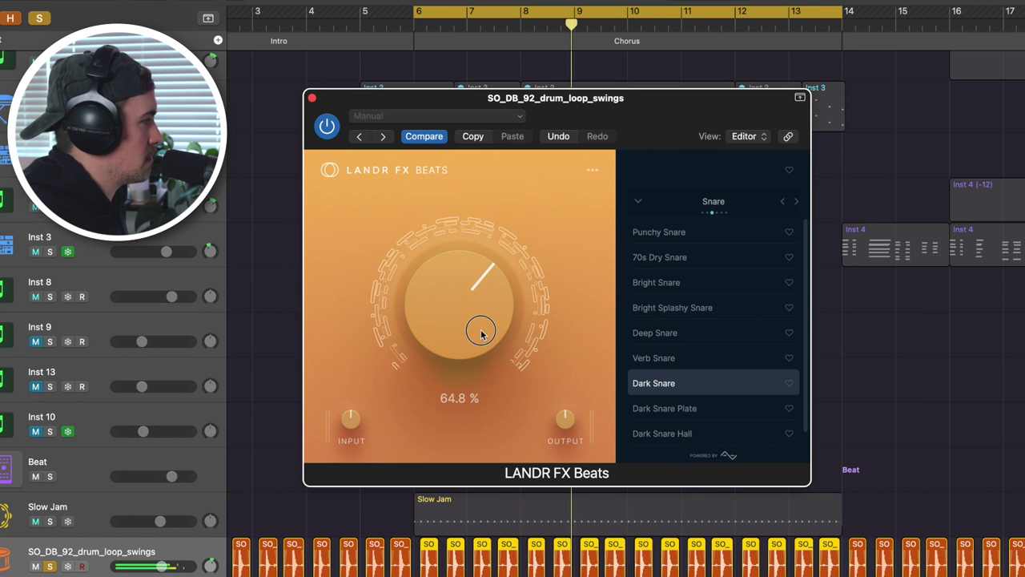
left_click(686, 408)
left_click_drag(470, 320, 446, 315)
left_click(658, 432)
scroll(728, 409, "down", 2)
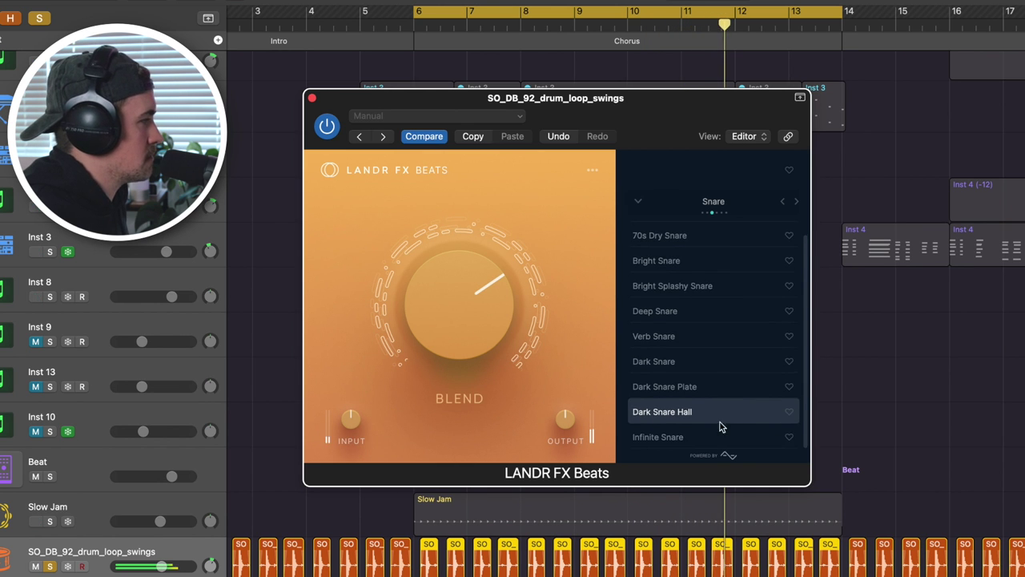
left_click_drag(439, 314, 463, 307)
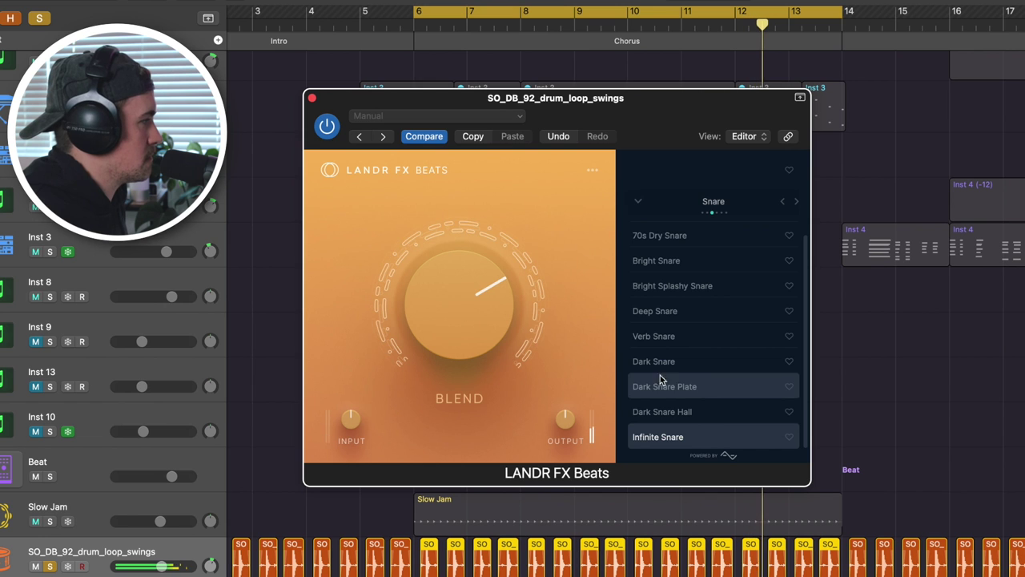
Load the Cymbals group's Tight Hats preset on the drum loop with Blend at about 75%
left_click(797, 202)
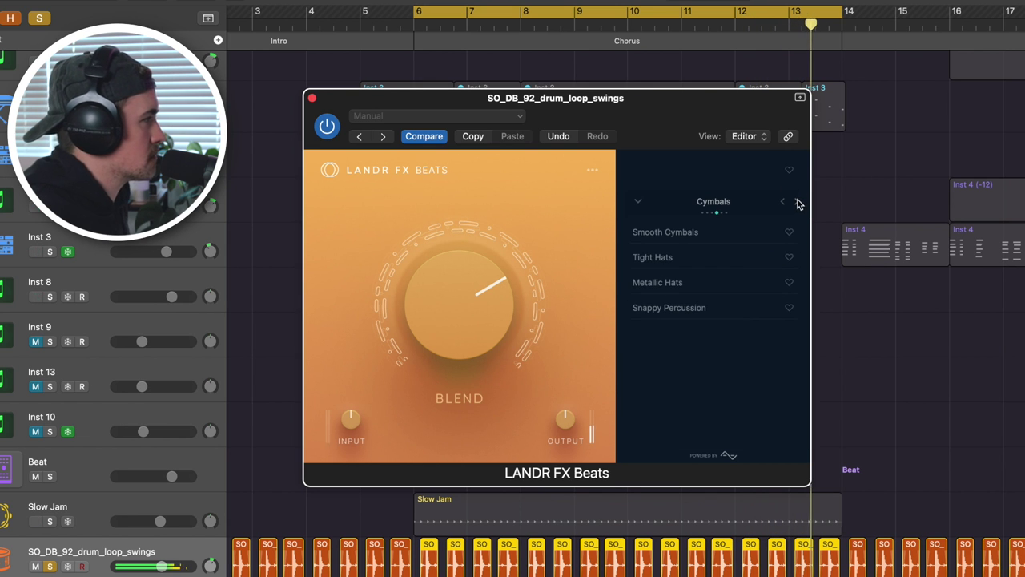
left_click(673, 257)
left_click_drag(486, 316, 491, 323)
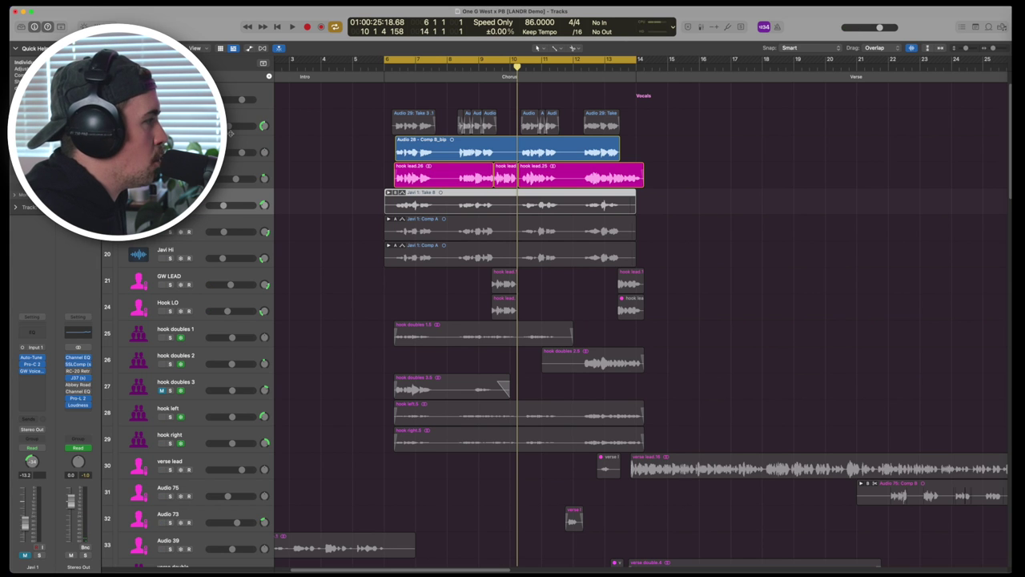
Move the cycle start toward bar 7 during playback, stop, and open LANDR FX Voice on PB R
left_click(449, 149)
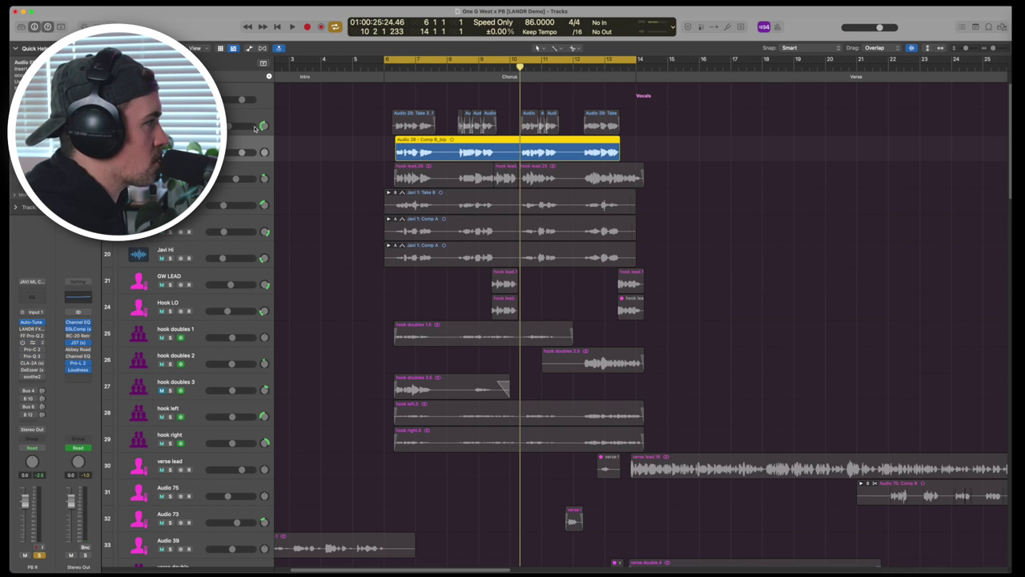
key("space")
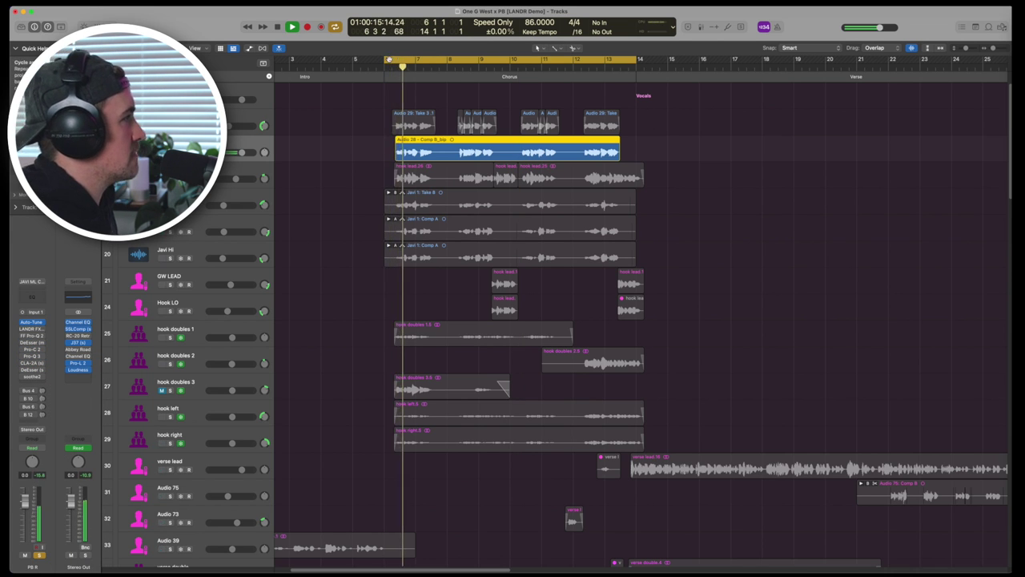
left_click_drag(387, 60, 416, 61)
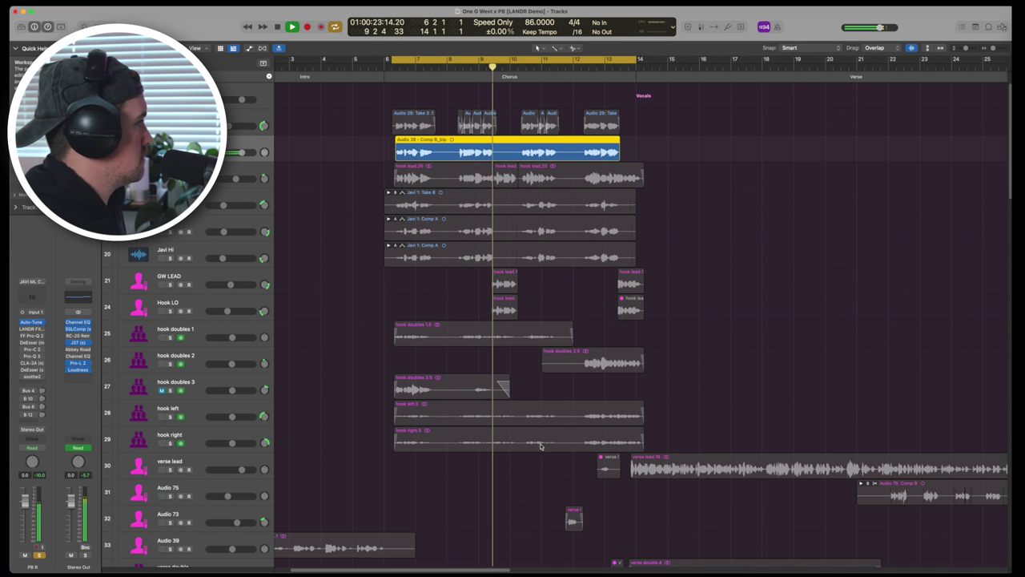
key("space")
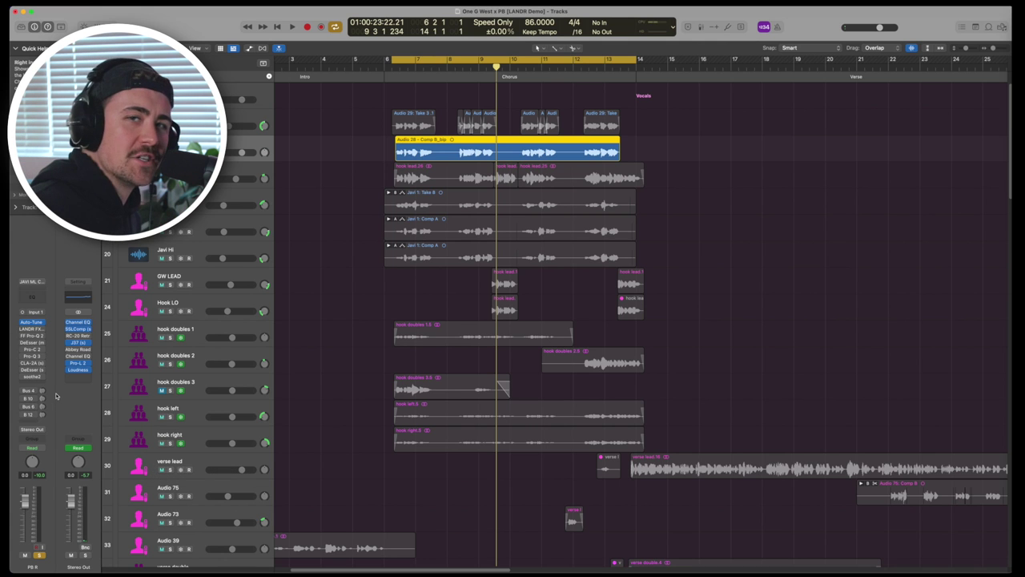
left_click(40, 328)
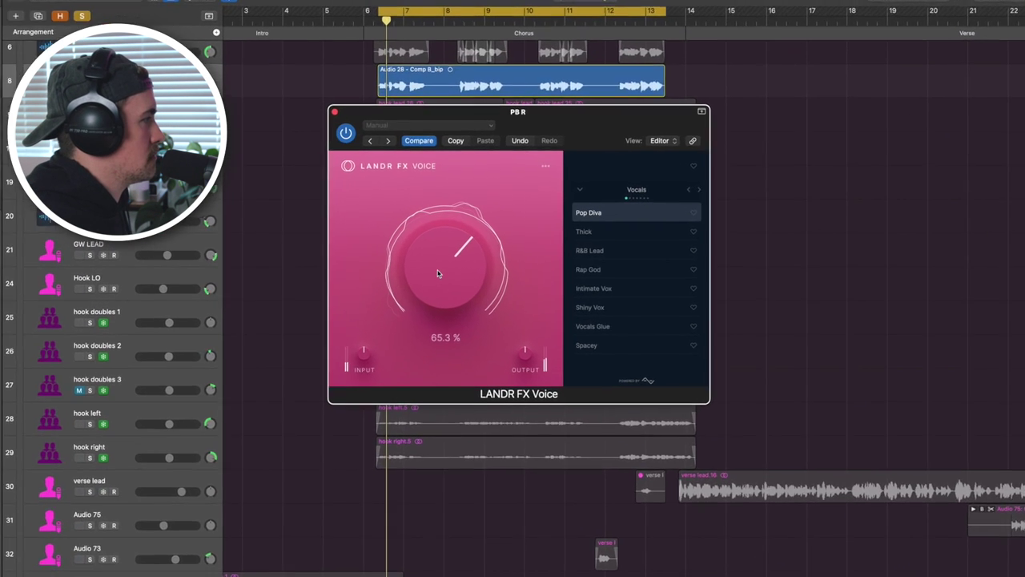
Audition Thick, R&B Lead and Rap God vocal presets, setting Blend between 68% and 73%
left_click_drag(443, 260, 440, 262)
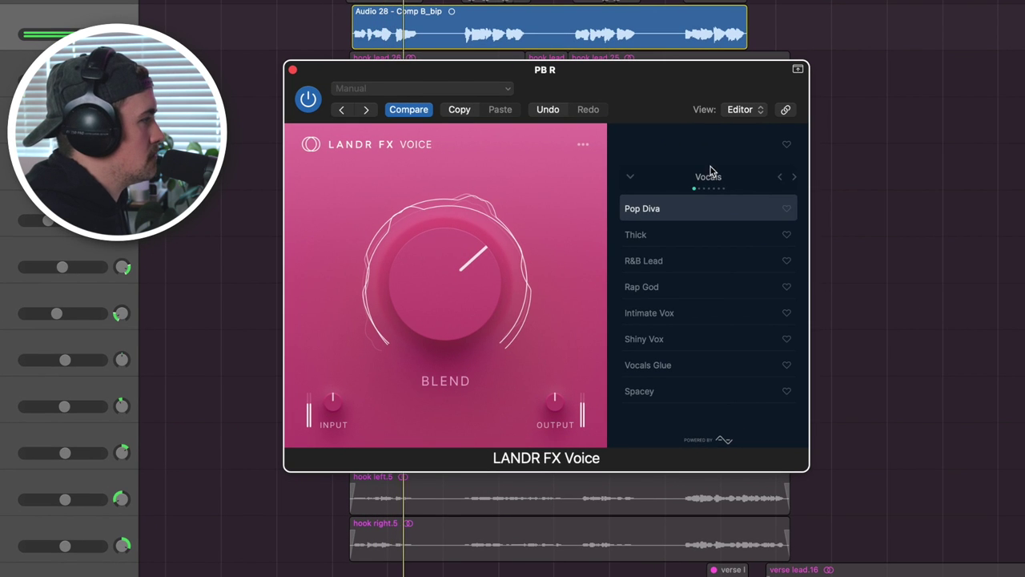
left_click(649, 236)
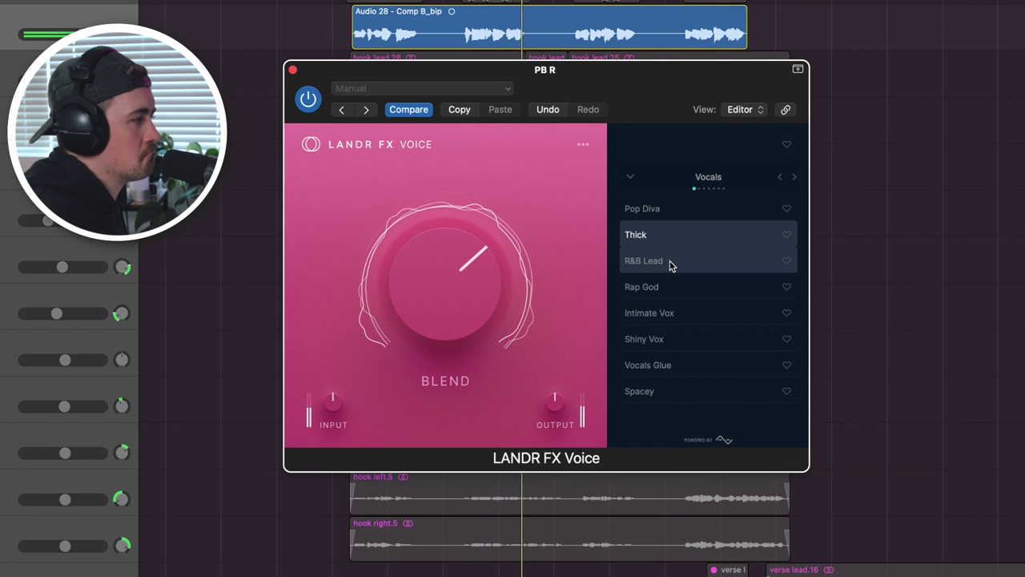
left_click(671, 262)
mouse_move(432, 302)
mouse_move(440, 293)
left_mouse_down()
mouse_move(440, 307)
mouse_move(432, 295)
left_mouse_up()
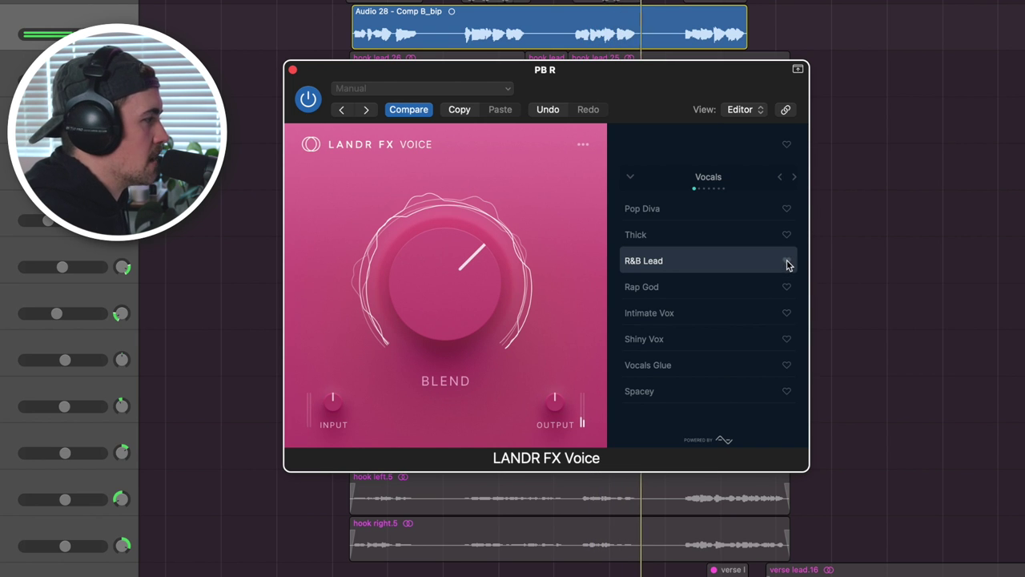
left_click(770, 288)
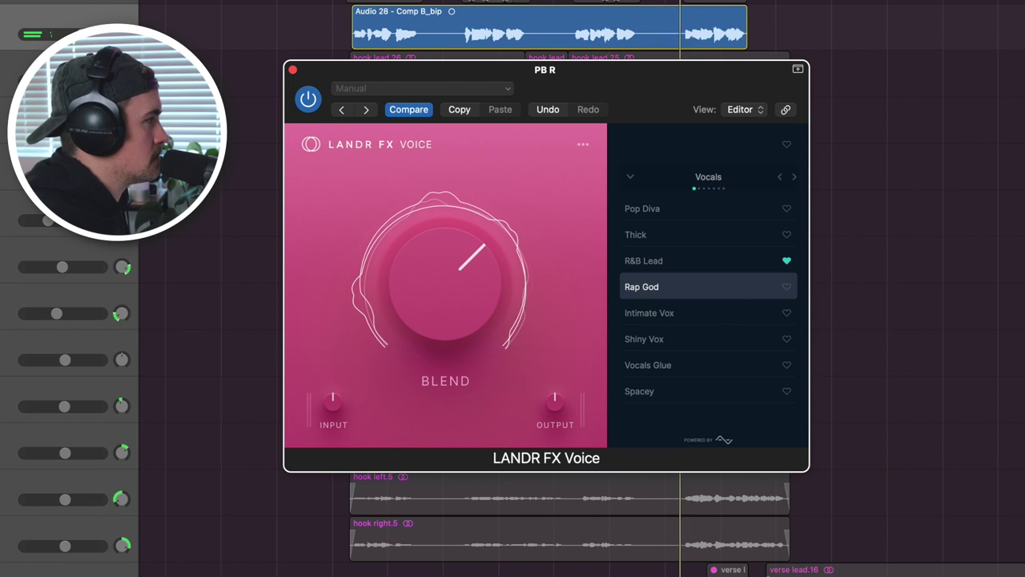
left_click_drag(479, 282, 433, 281)
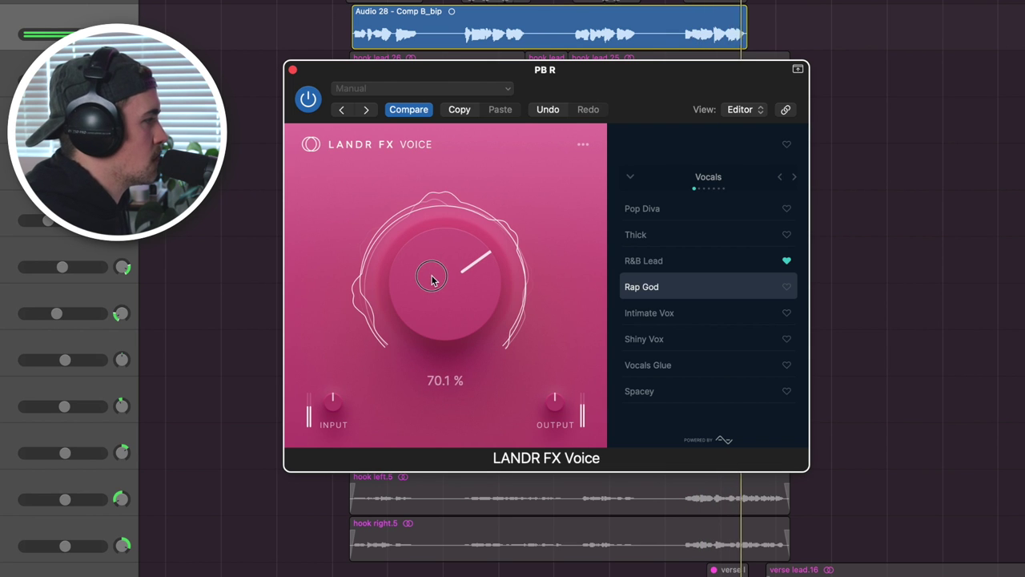
Try Intimate Vox, Shiny Vox (~72% blend), Vocals Glue, then Spacey with Blend at about 79%
left_click(710, 318)
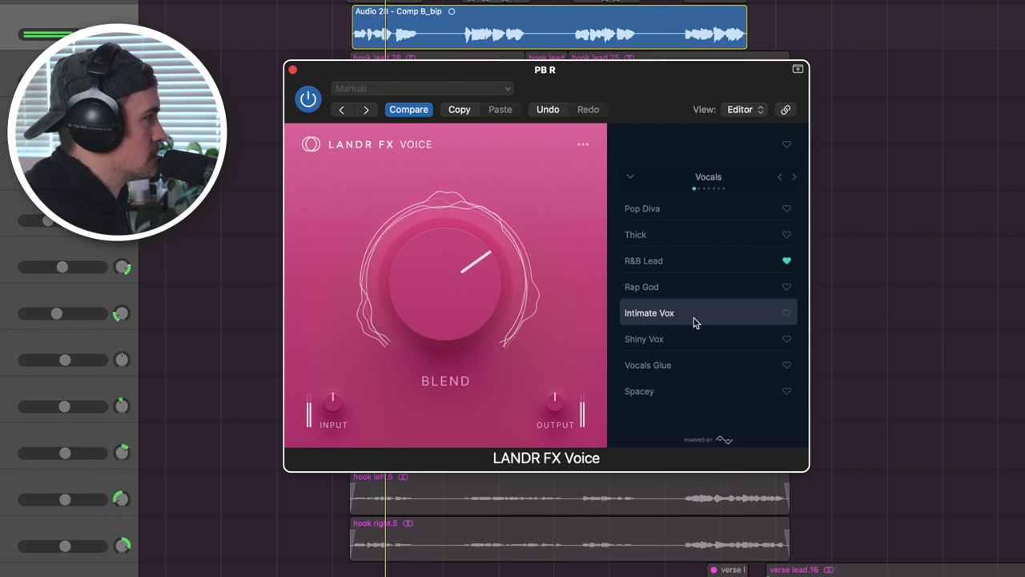
left_click(697, 346)
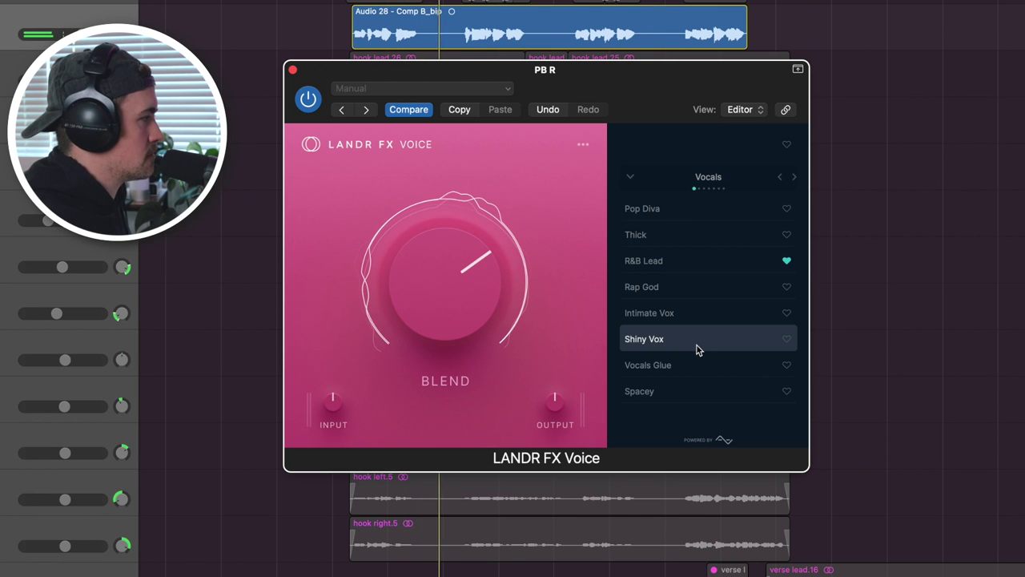
left_click_drag(451, 299, 441, 291)
left_click(749, 365)
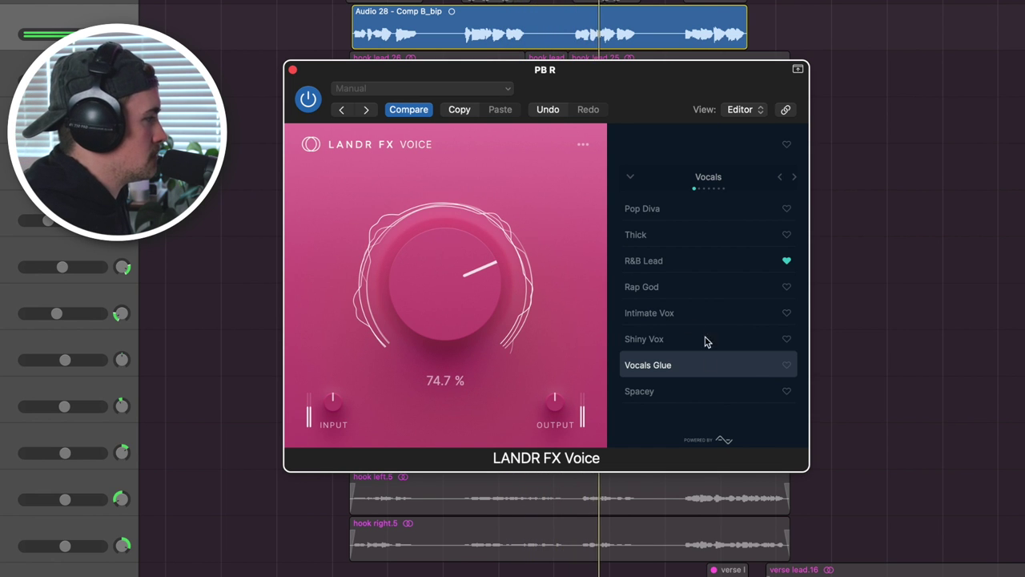
left_click(704, 390)
left_click_drag(462, 290, 459, 282)
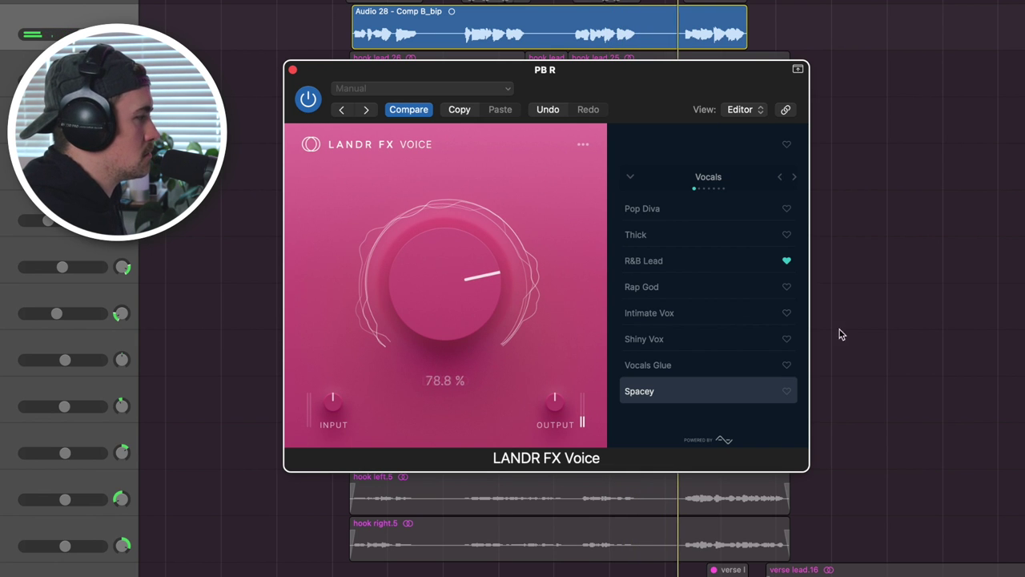
Browse the EQ, Reverb, Delay, Compression and Saturation categories through to FX presets
left_click(794, 178)
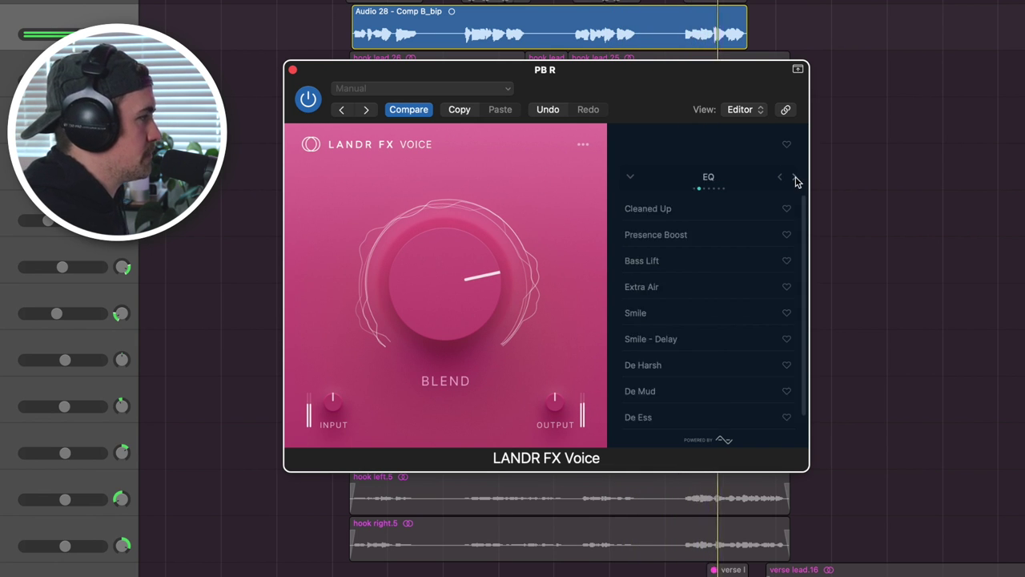
left_click(796, 178)
left_click(793, 178)
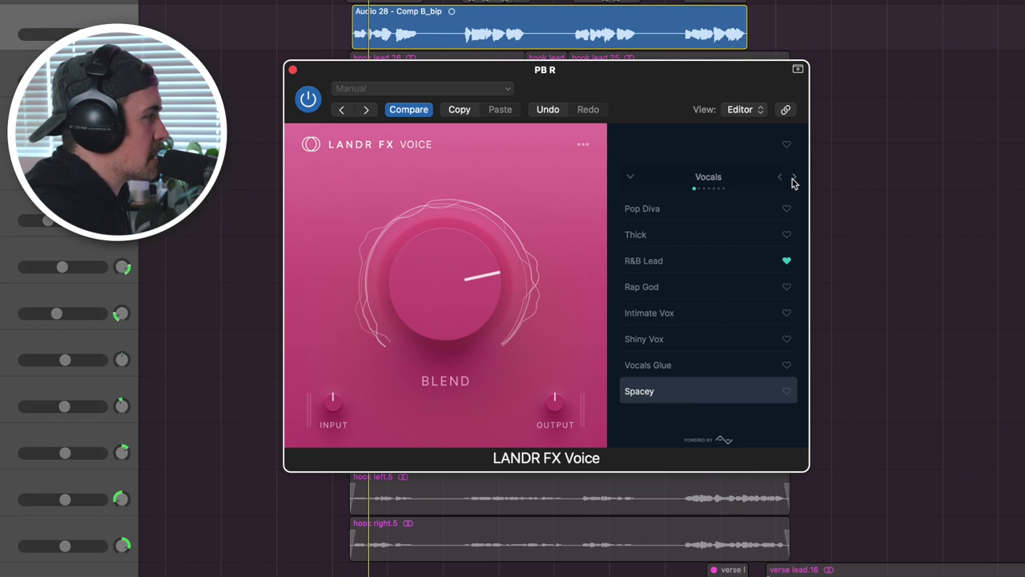
left_click(795, 178)
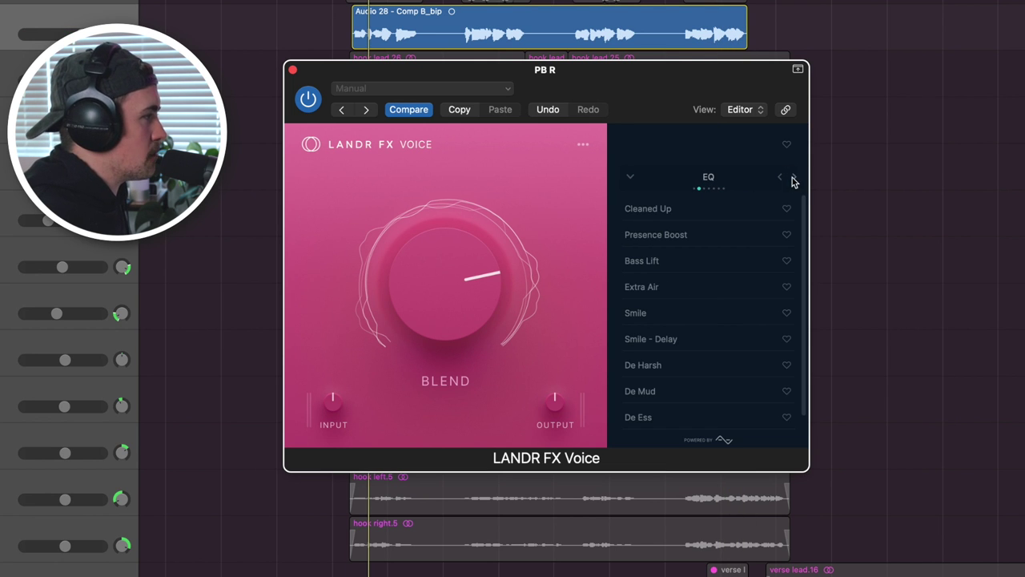
left_click(796, 178)
left_click(780, 176)
left_click(795, 178)
left_click(796, 178)
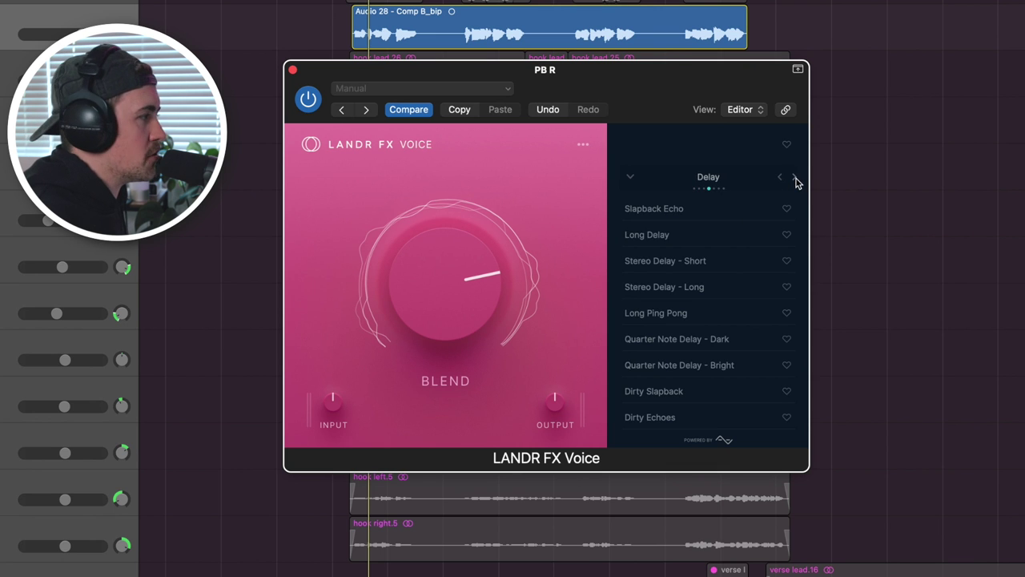
left_click(796, 178)
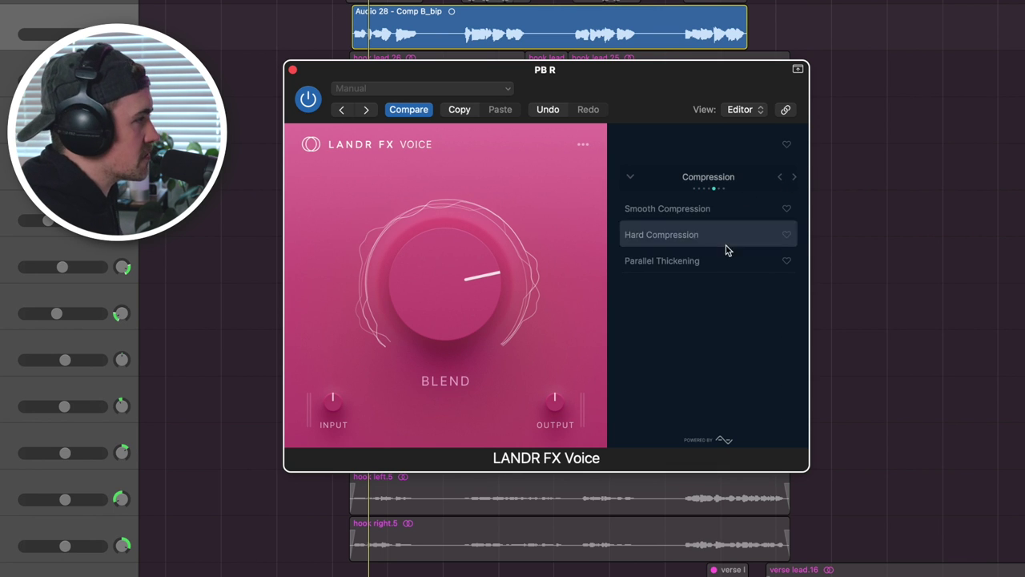
left_click(795, 178)
left_click(795, 178)
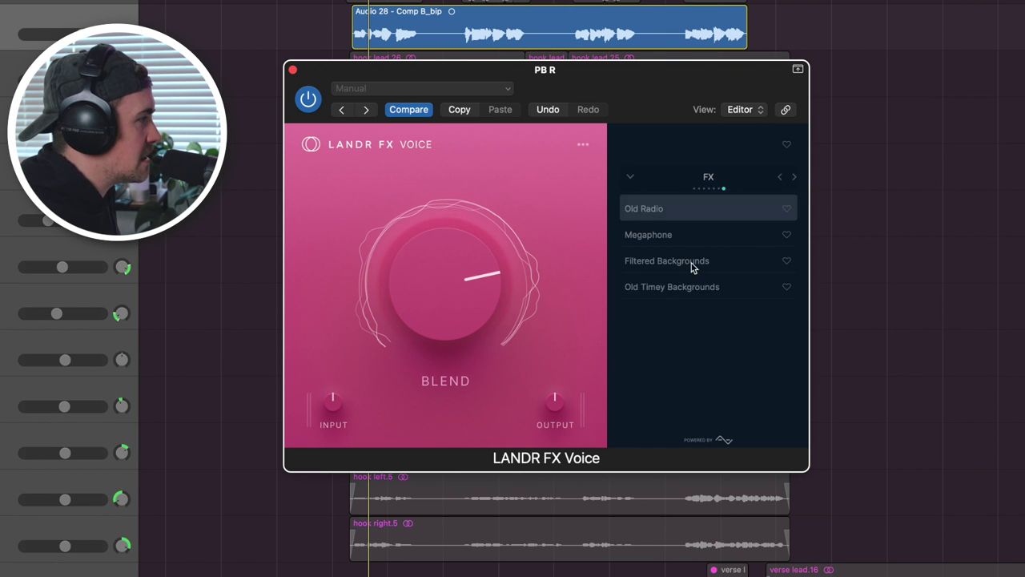
Try Old Radio (~44% blend), Old Timey Backgrounds (~55%) and Filtered Backgrounds (~38%)
left_click(675, 210)
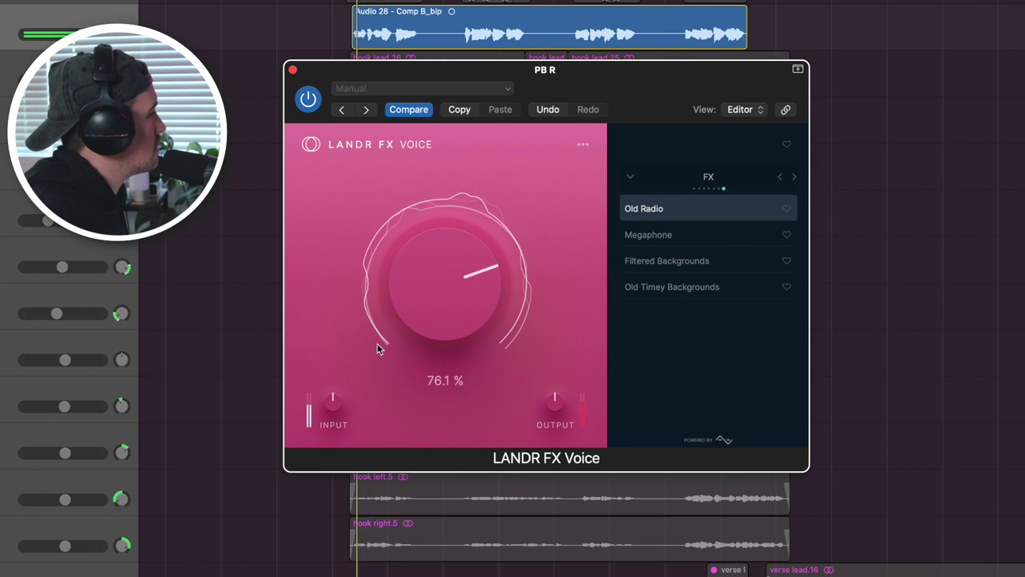
left_click_drag(452, 304, 449, 331)
left_click_drag(445, 277, 445, 292)
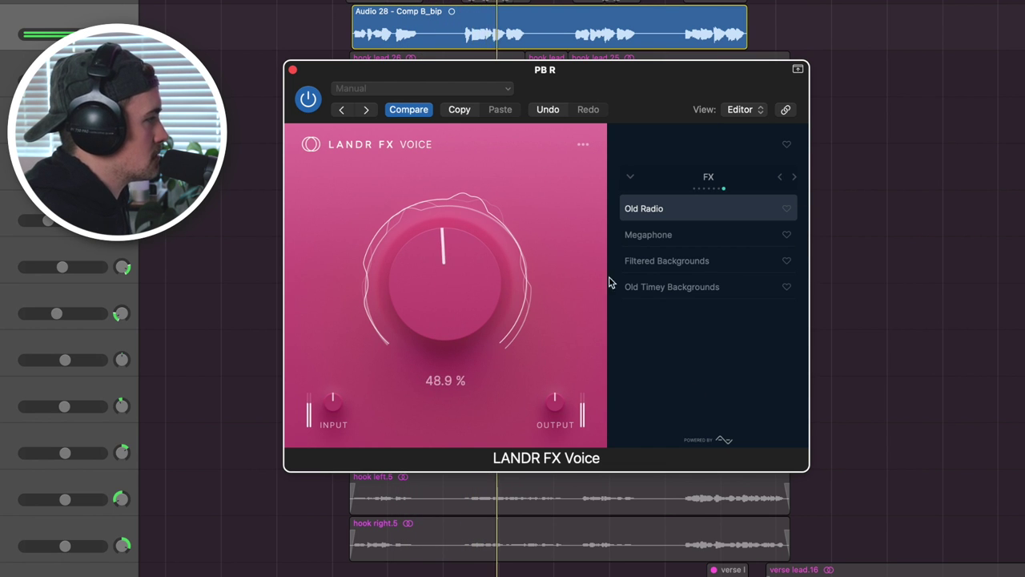
left_click(712, 288)
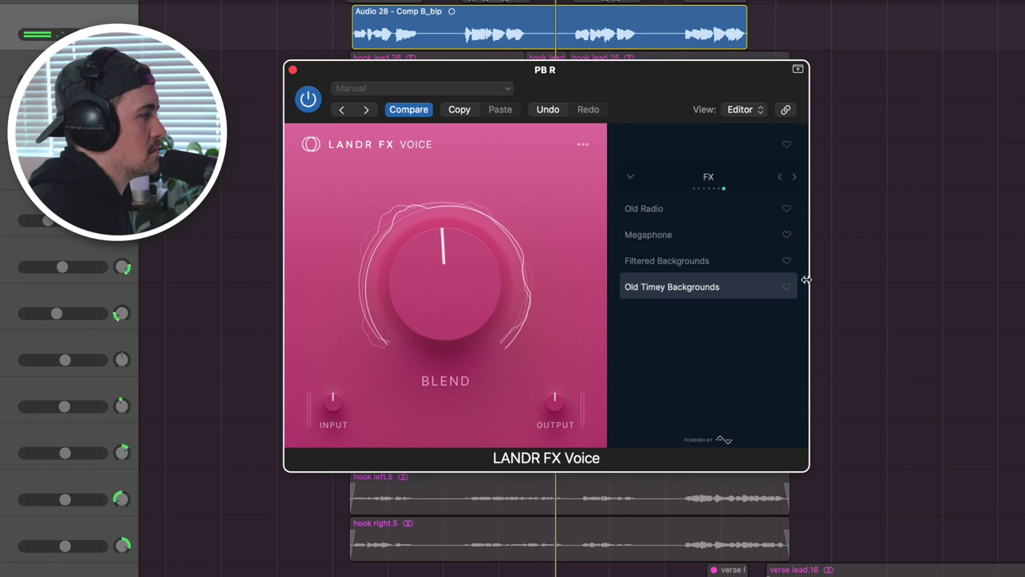
left_click_drag(446, 293, 436, 280)
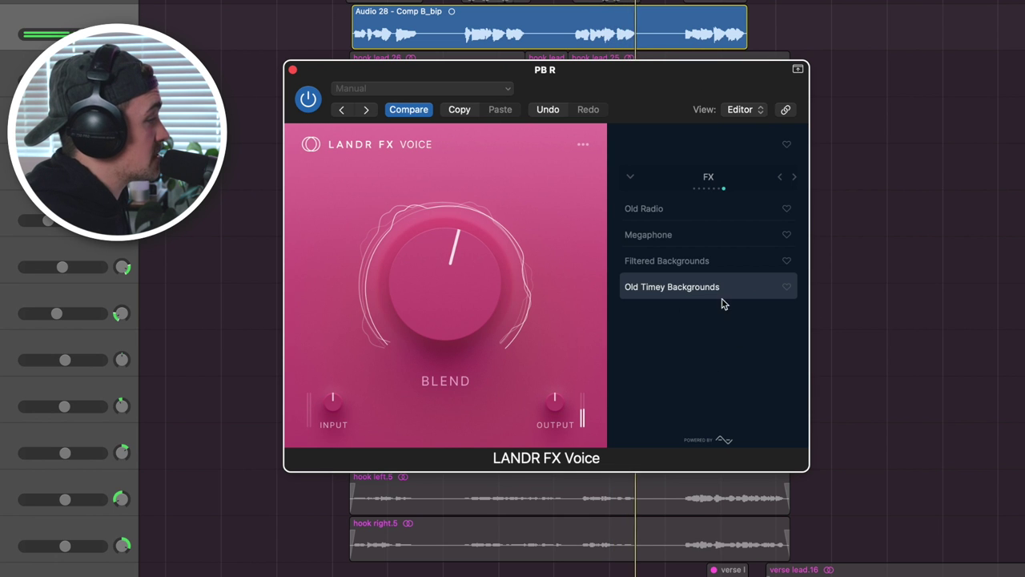
left_click(689, 263)
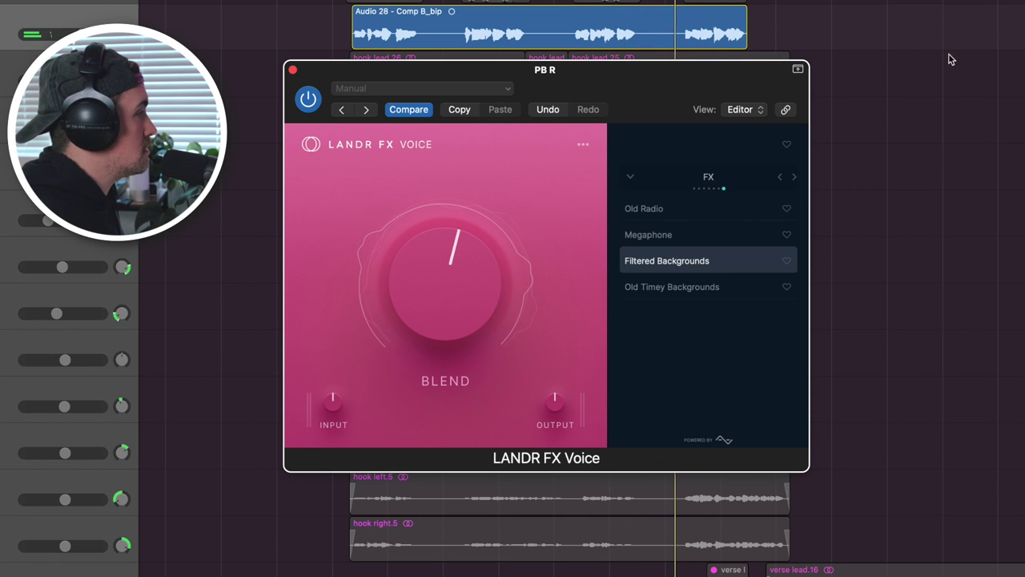
left_click_drag(470, 285, 549, 293)
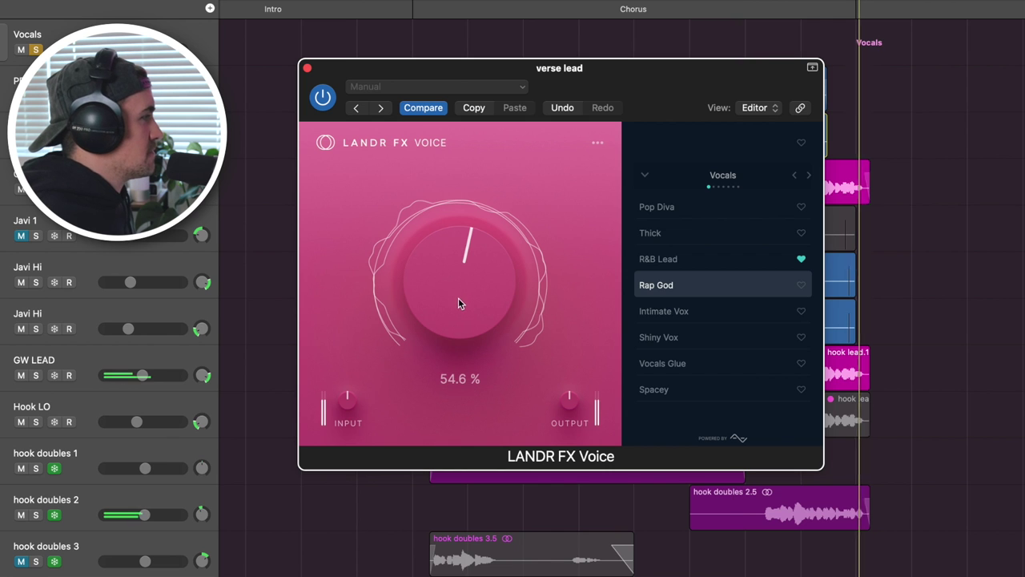
Turn the verse lead's LANDR FX Voice Blend up to about 77%, nudging the window aside
left_click_drag(459, 299, 470, 272)
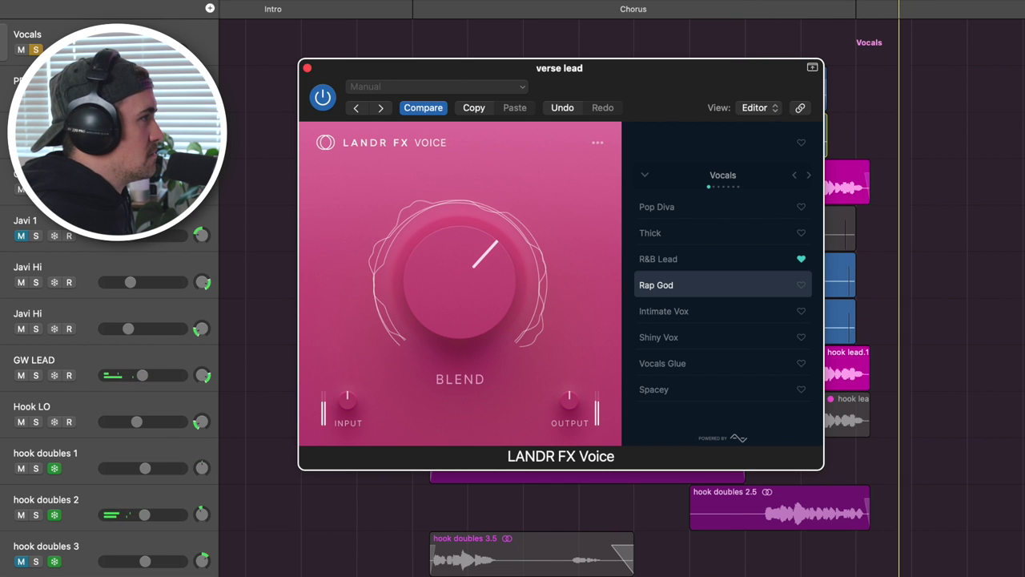
left_click_drag(671, 83, 685, 73)
left_click_drag(440, 288, 441, 270)
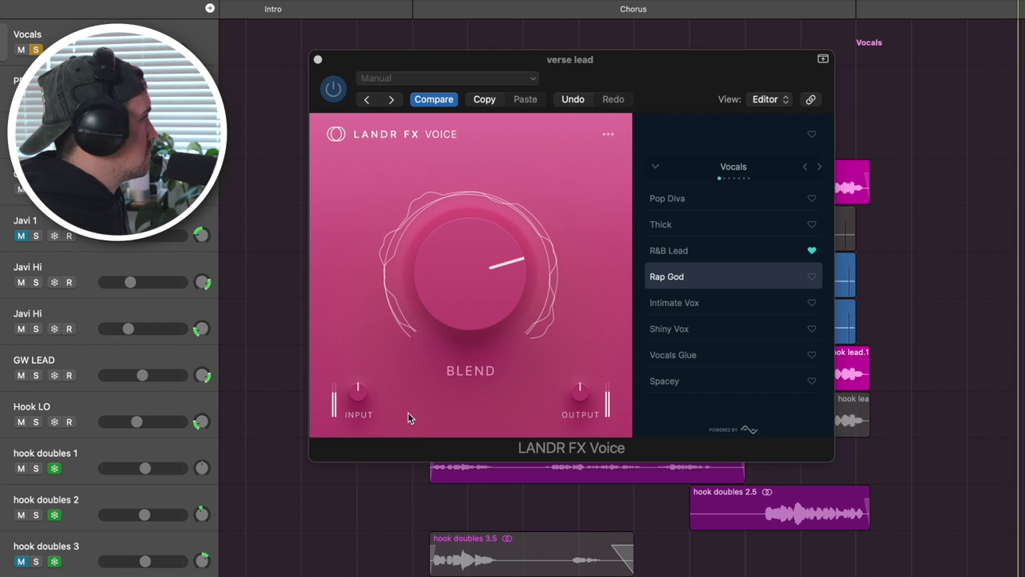
left_click(35, 50)
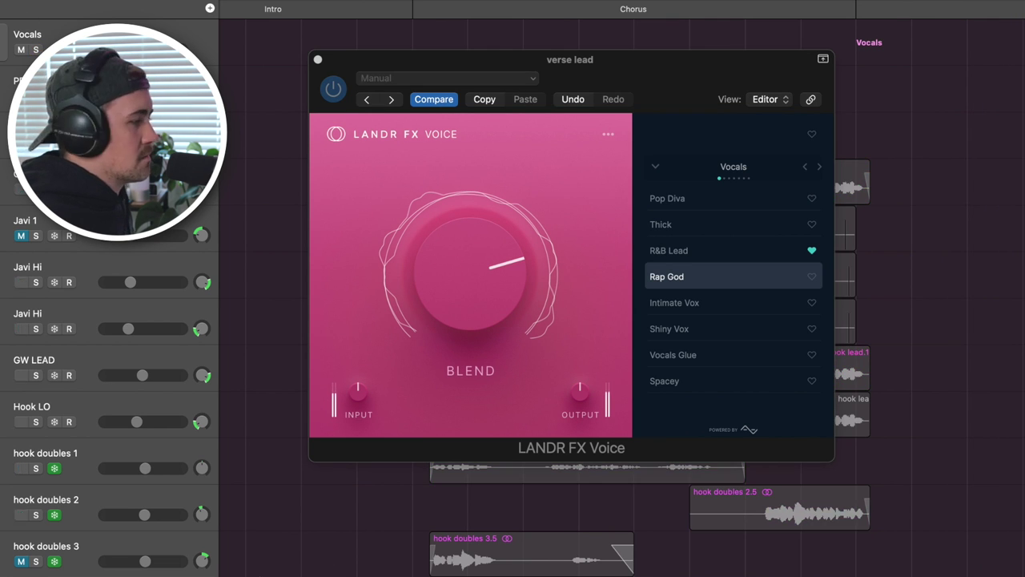